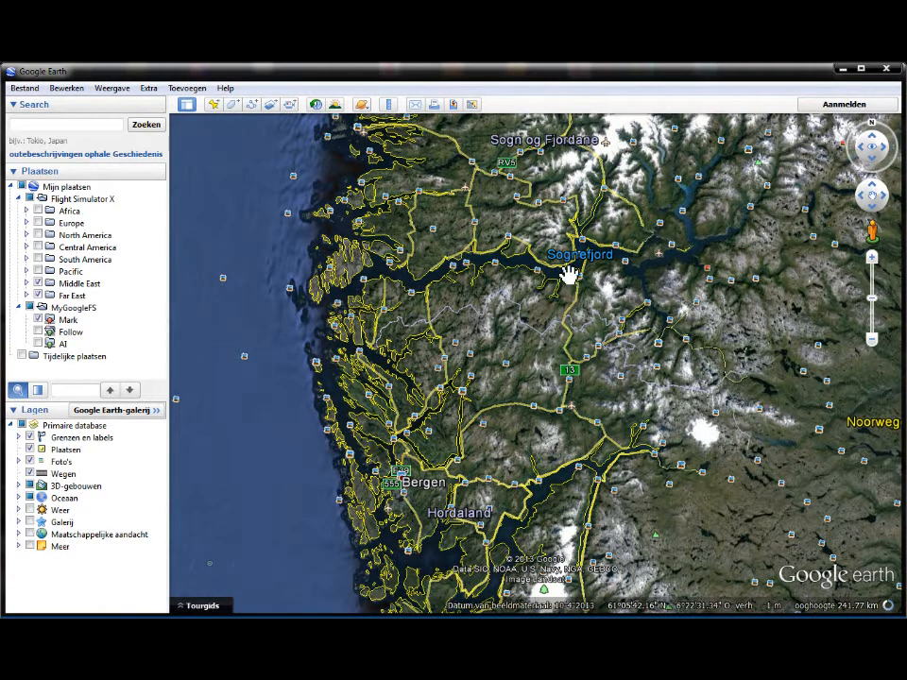
Start a new path at the airport south-west of Bergen, running from the terminal area to the runway's south end and up the runway
{"action": "left_click", "coordinate": [251, 103]}
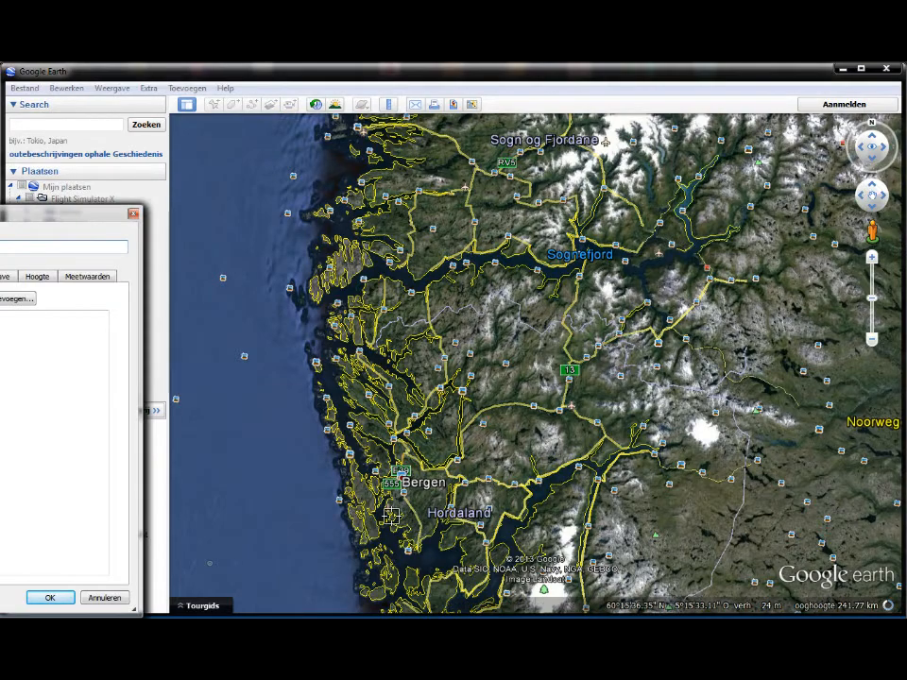
{"action": "scroll", "coordinate": [390, 514], "scroll_direction": "up", "scroll_amount": 5}
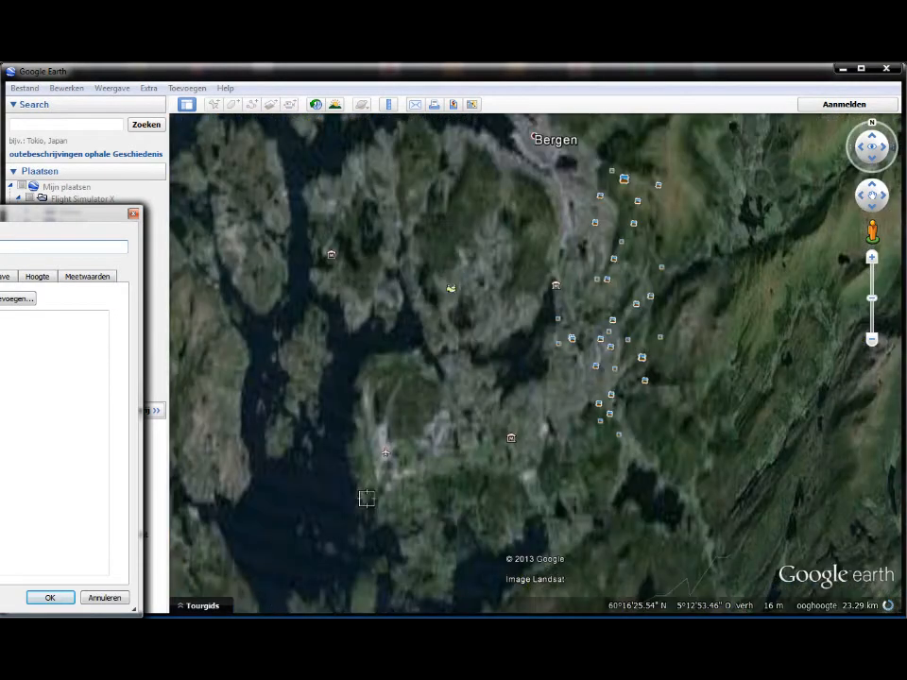
{"action": "scroll", "coordinate": [406, 430], "scroll_direction": "up", "scroll_amount": 3}
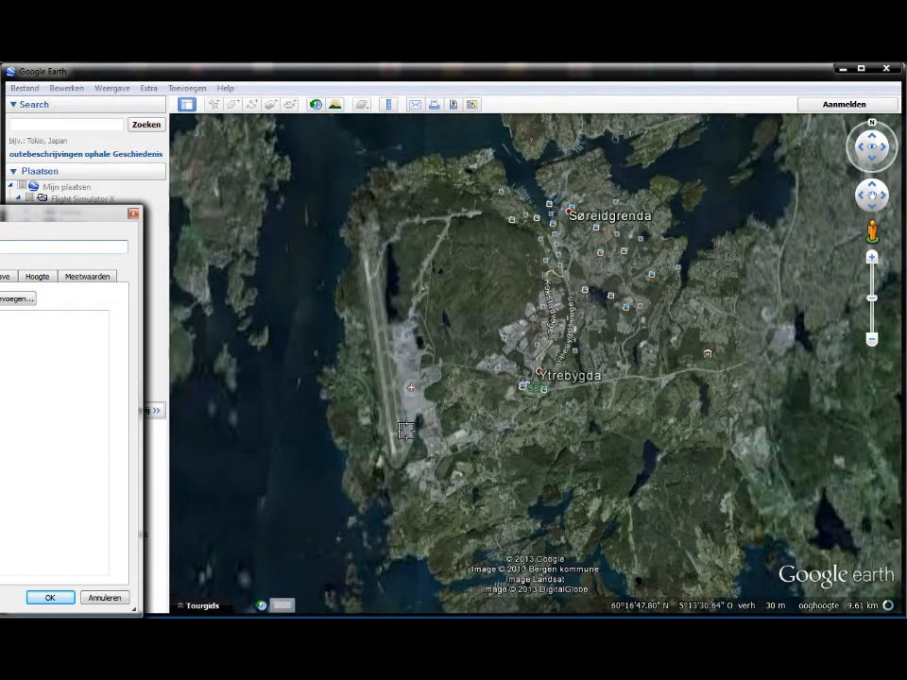
{"action": "left_click", "coordinate": [421, 375]}
{"action": "left_click", "coordinate": [393, 452]}
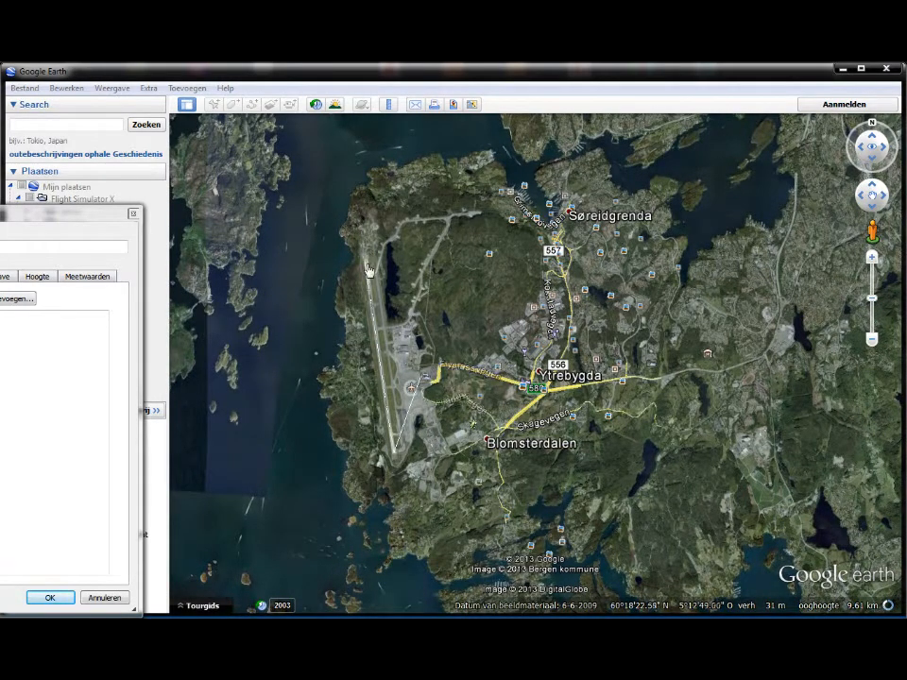
Extend the path north-west past Askøy, then north along the coast between Fedje and Austrheim
{"action": "scroll", "coordinate": [369, 271], "scroll_direction": "down", "scroll_amount": 5}
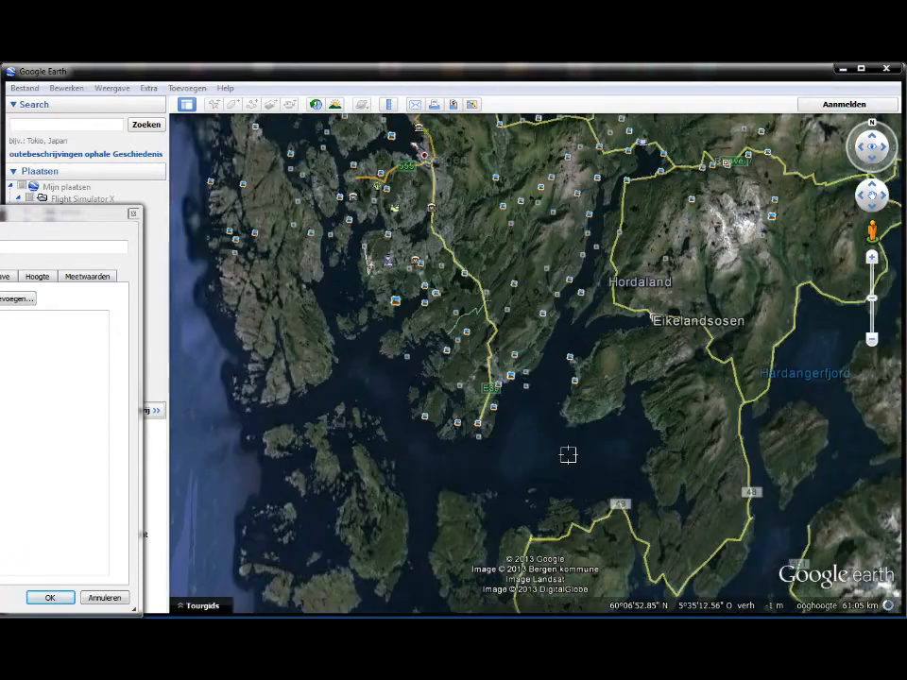
{"action": "scroll", "coordinate": [482, 335], "scroll_direction": "down", "scroll_amount": 2}
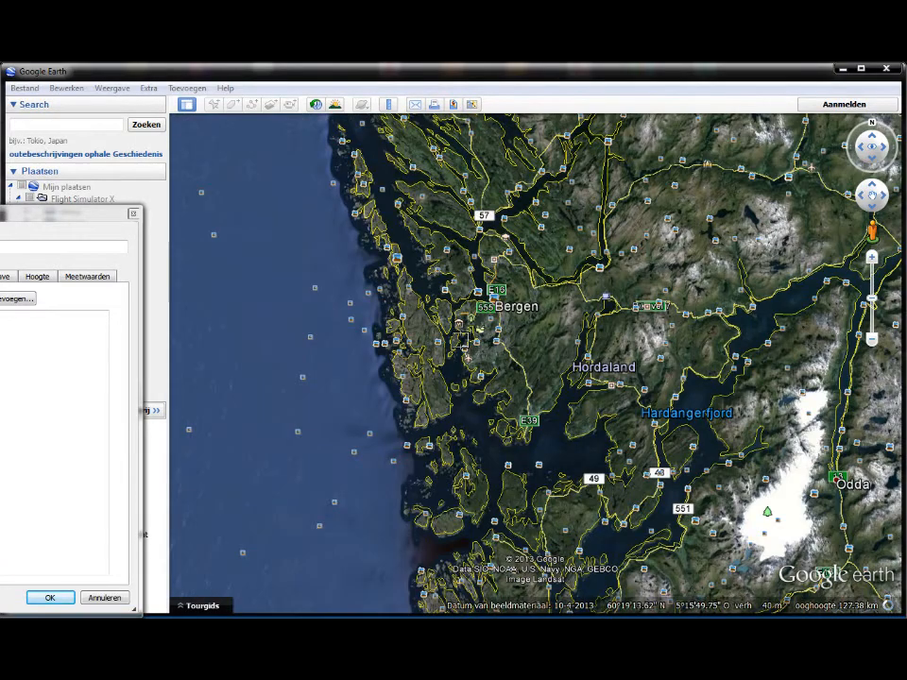
{"action": "scroll", "coordinate": [482, 332], "scroll_direction": "up", "scroll_amount": 2}
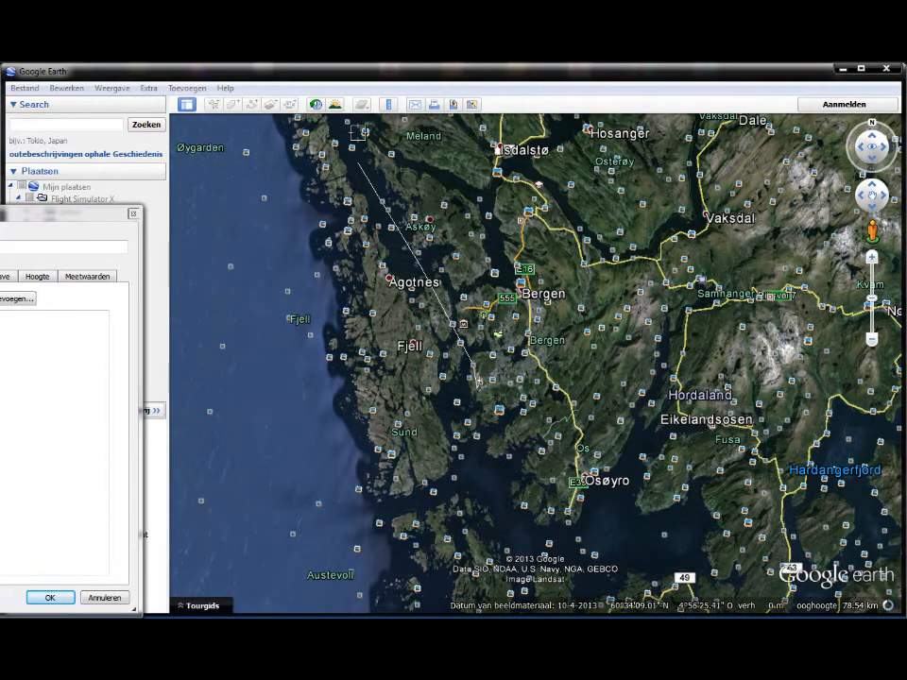
{"action": "key", "text": "Up"}
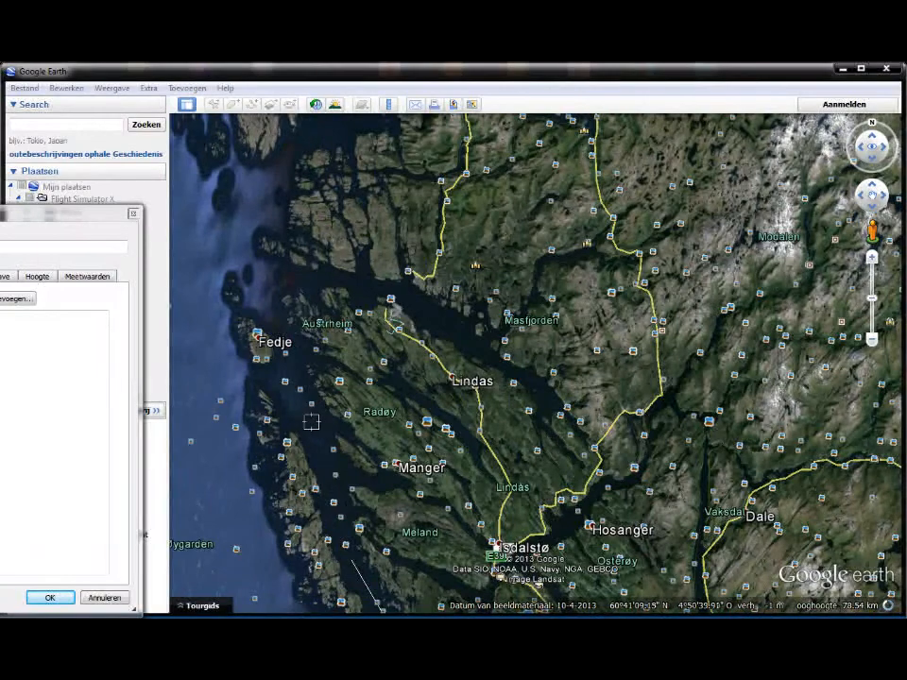
{"action": "left_click", "coordinate": [274, 301]}
{"action": "scroll", "coordinate": [273, 226], "scroll_direction": "up", "scroll_amount": 1}
{"action": "left_click", "coordinate": [273, 182]}
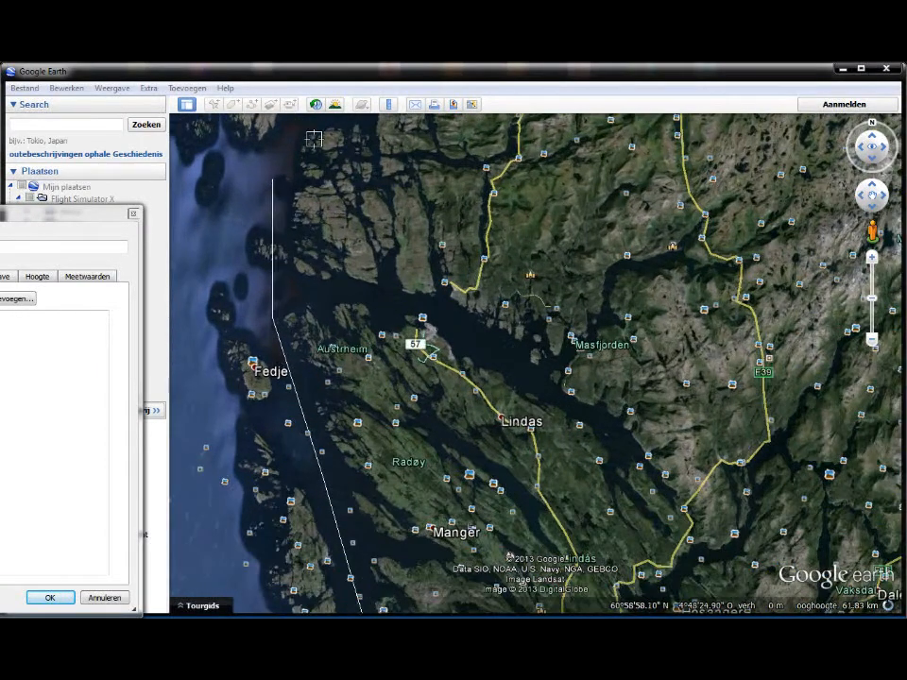
Continue the path north-east into the fjord mouth, around the north side of Gulen and on eastward along the water
{"action": "key", "text": "Up"}
{"action": "left_click", "coordinate": [400, 255]}
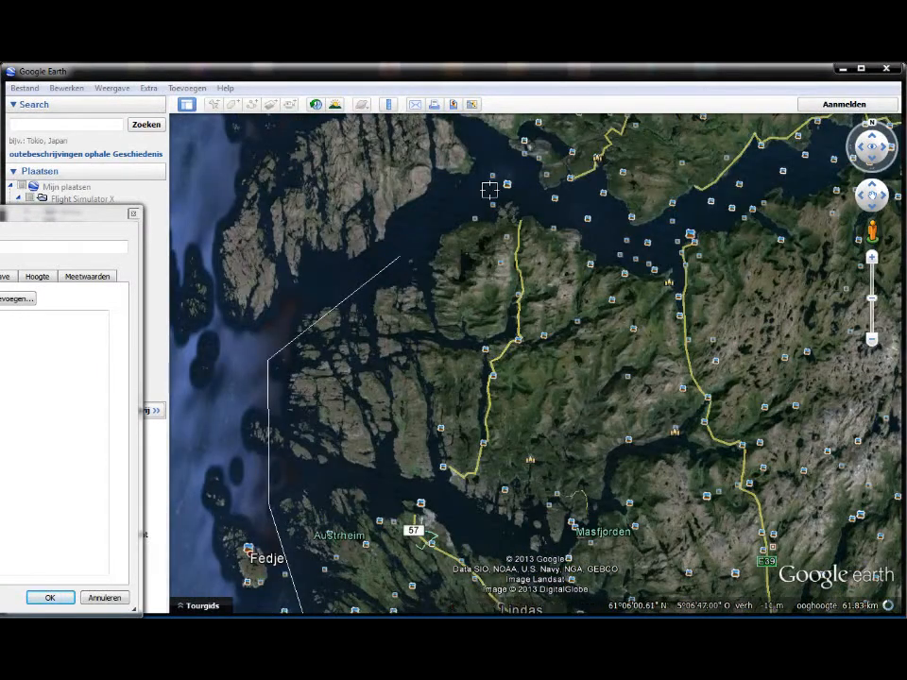
{"action": "left_click", "coordinate": [490, 190]}
{"action": "left_click", "coordinate": [658, 255]}
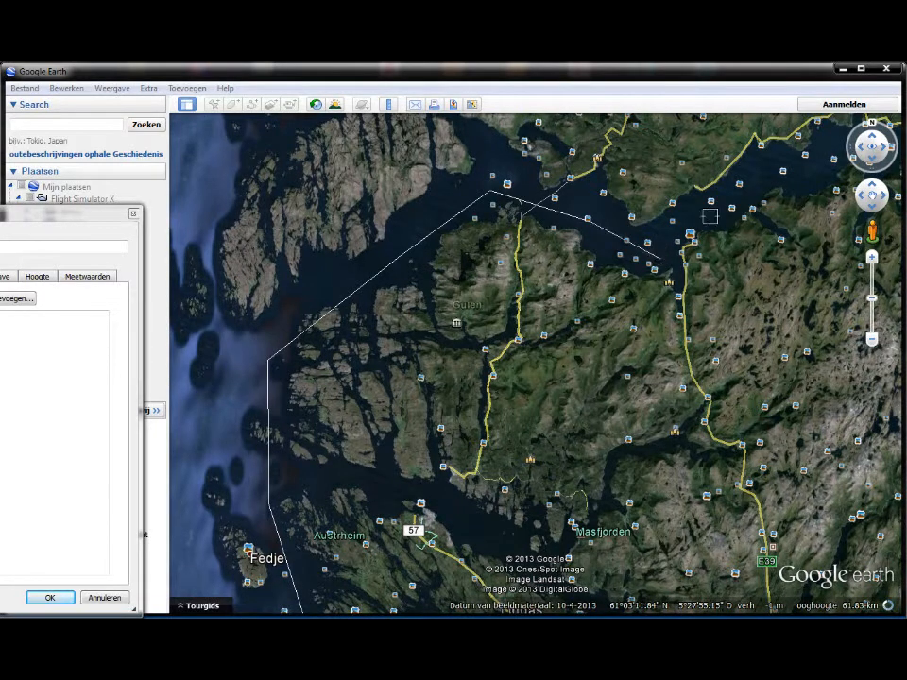
{"action": "left_click", "coordinate": [784, 174]}
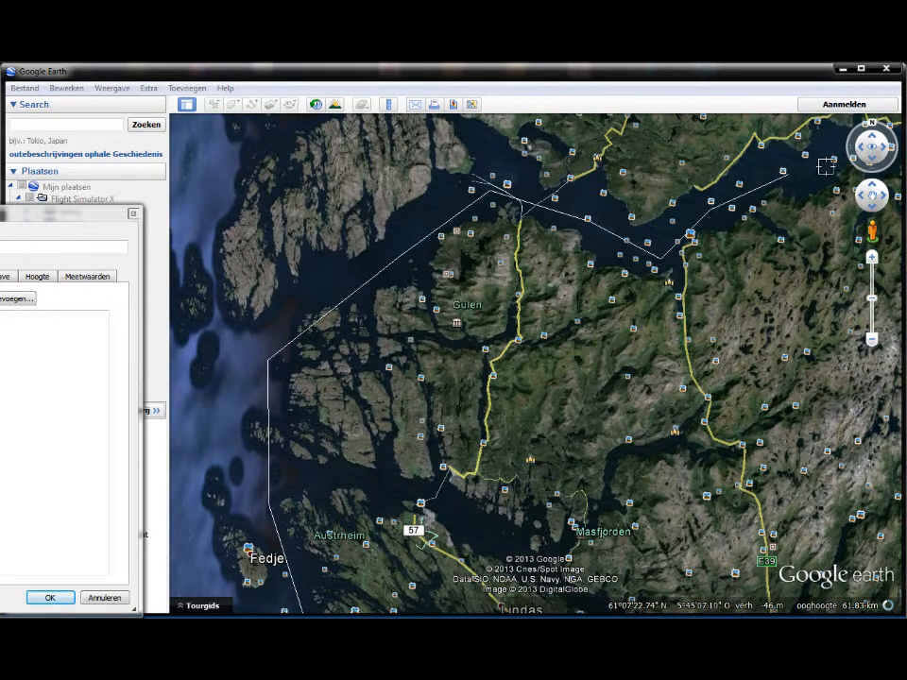
Add path points eastward along the middle of the fjord, passing north of the Modalen mountains
{"action": "key", "text": "Right"}
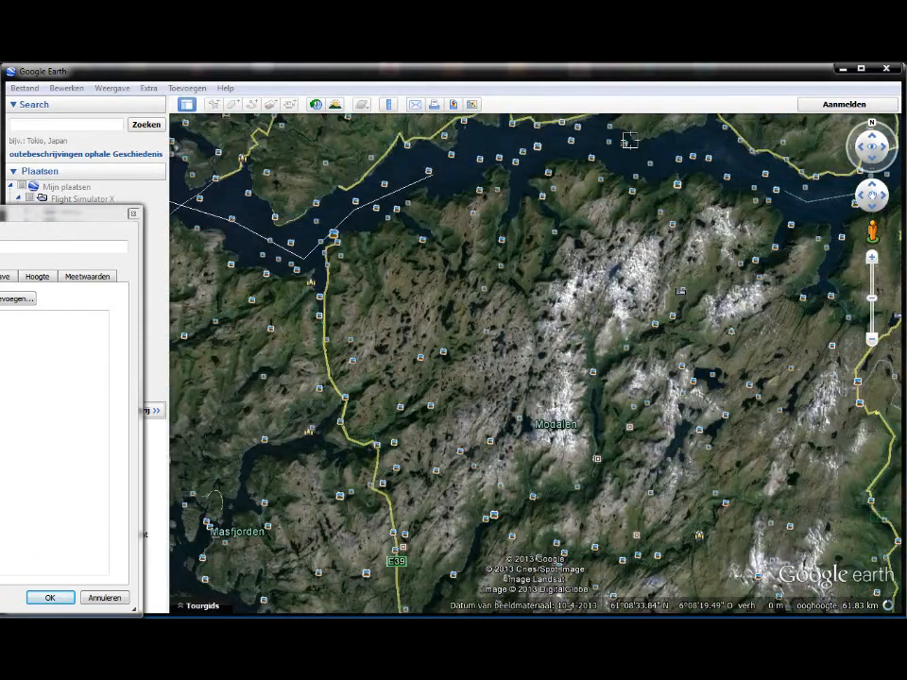
{"action": "left_click", "coordinate": [506, 146]}
{"action": "left_click", "coordinate": [583, 144]}
{"action": "left_click", "coordinate": [650, 161]}
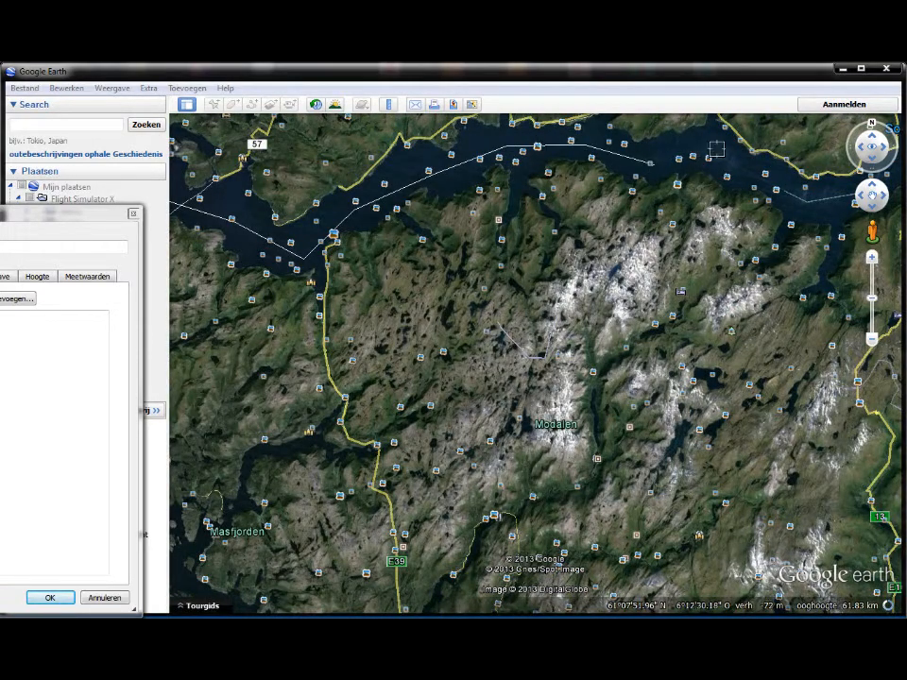
{"action": "left_click_drag", "start_coordinate": [750, 163], "coordinate": [805, 201]}
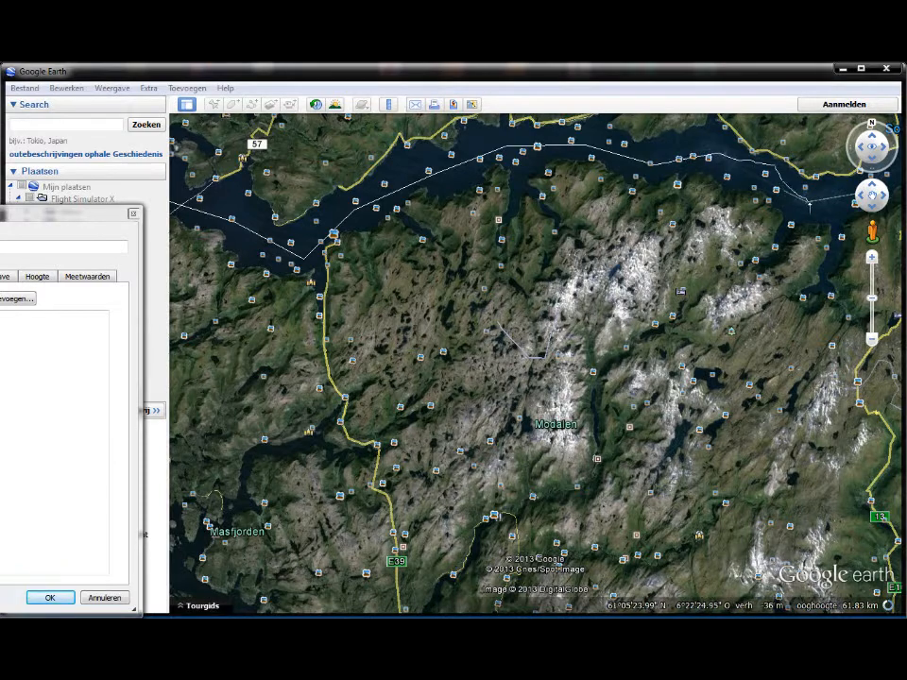
Re-lay the path points on the fjord bend south-east of Høyanger and carry the path on to the water by Vangsnes
{"action": "key", "text": "Up"}
{"action": "key", "text": "Right"}
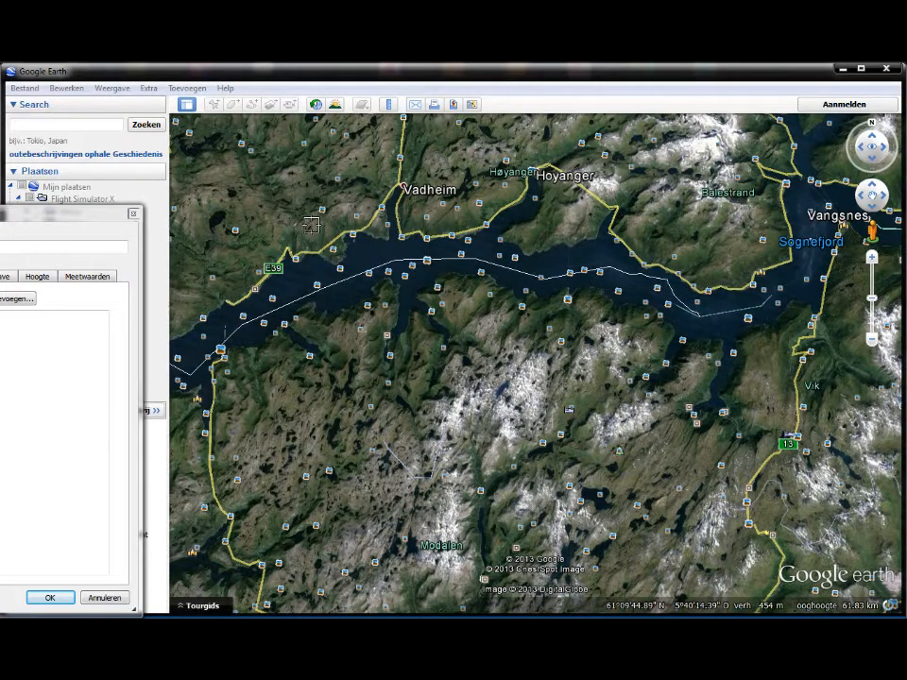
{"action": "key", "text": "Right"}
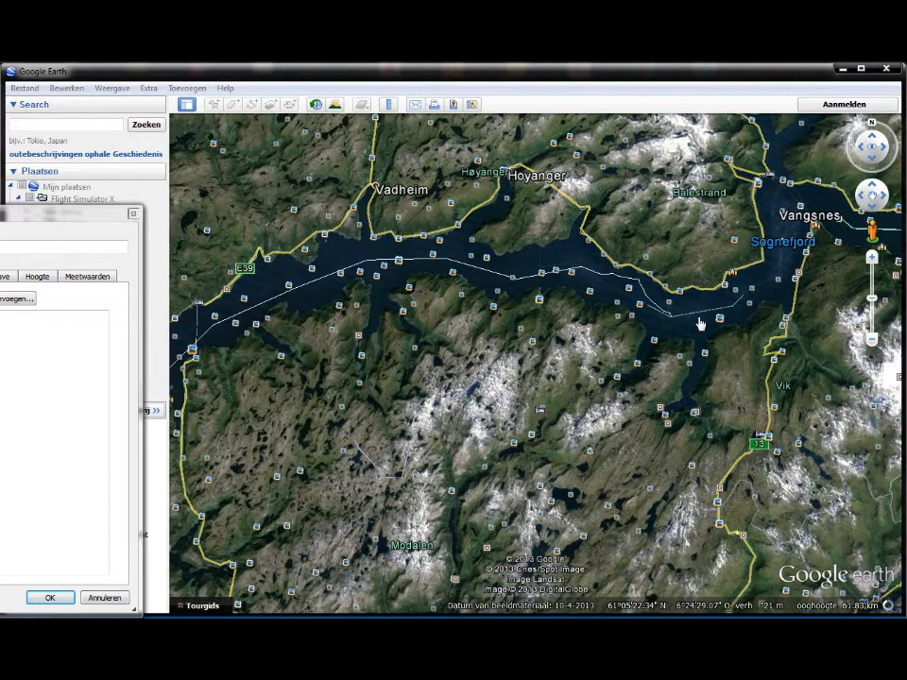
{"action": "key", "text": "Right"}
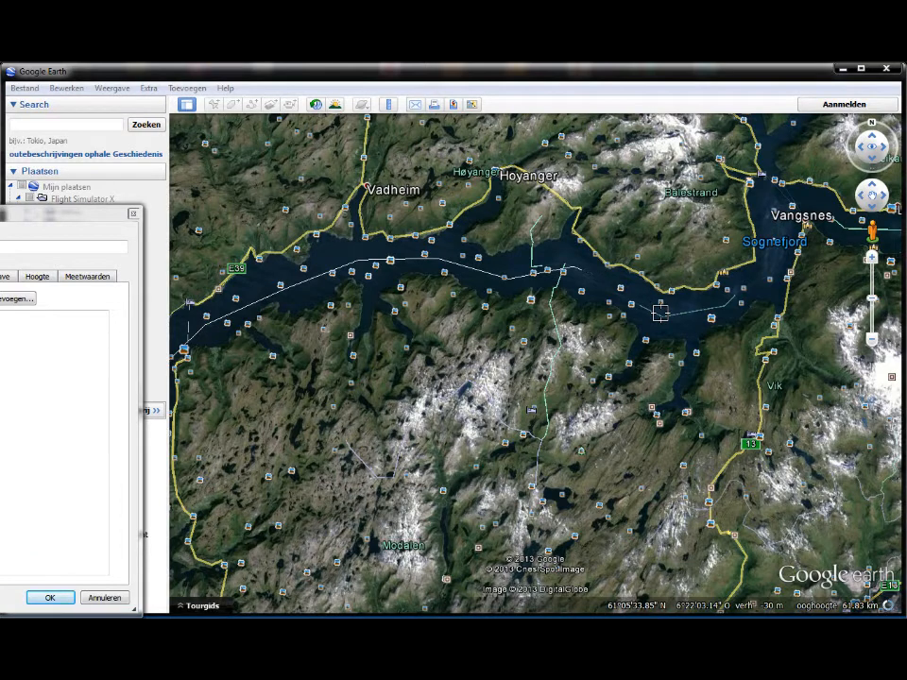
{"action": "left_click", "coordinate": [565, 266]}
{"action": "left_click", "coordinate": [667, 319]}
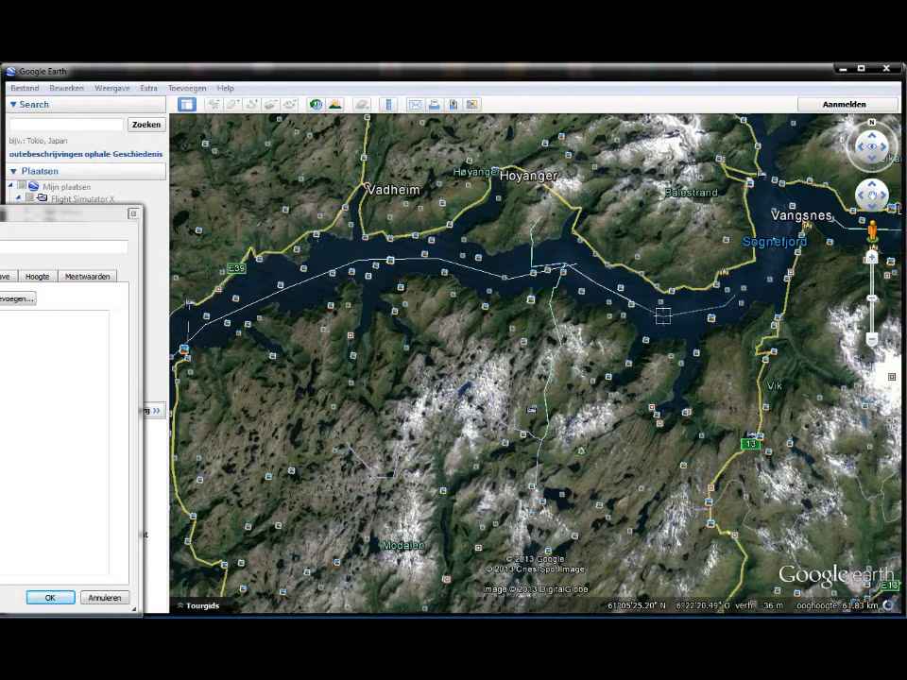
{"action": "left_click", "coordinate": [662, 316]}
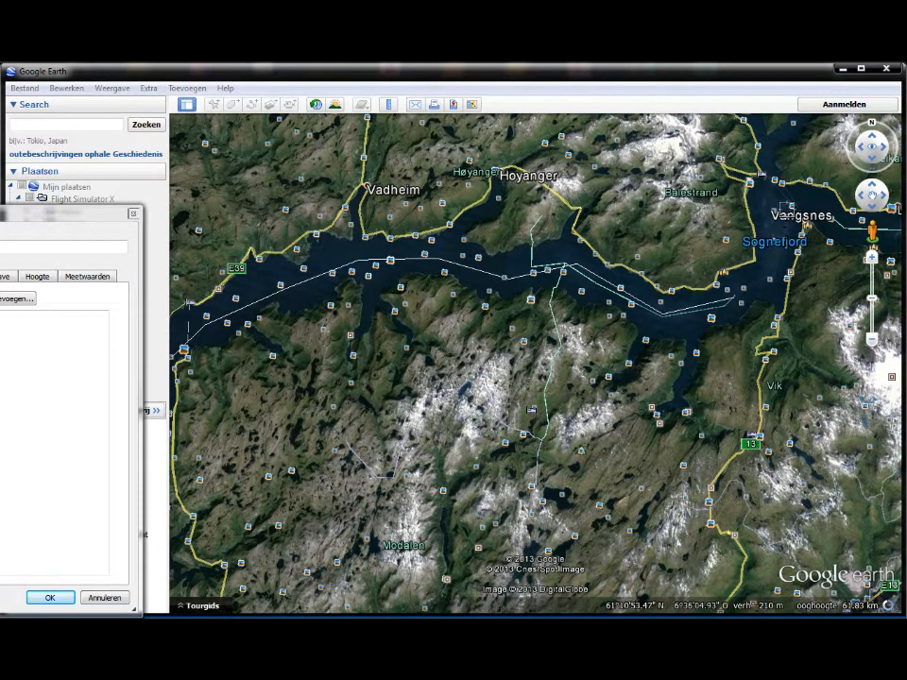
{"action": "left_click", "coordinate": [824, 224]}
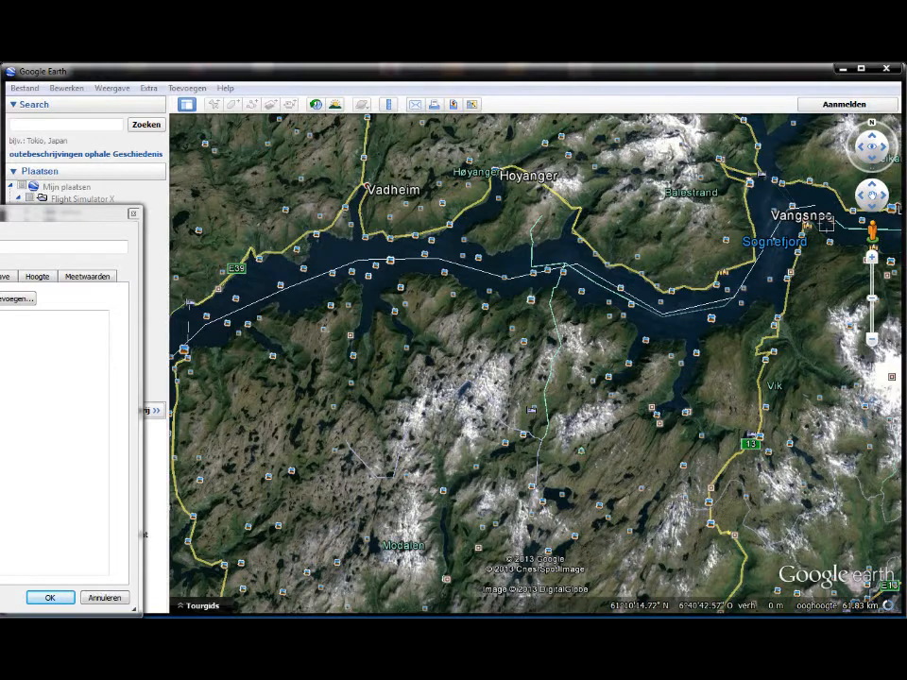
Extend the path along the fjord past Leikanger and Kaupanger, then turn it back north-west over the water east of Kaupanger
{"action": "key", "text": "Right"}
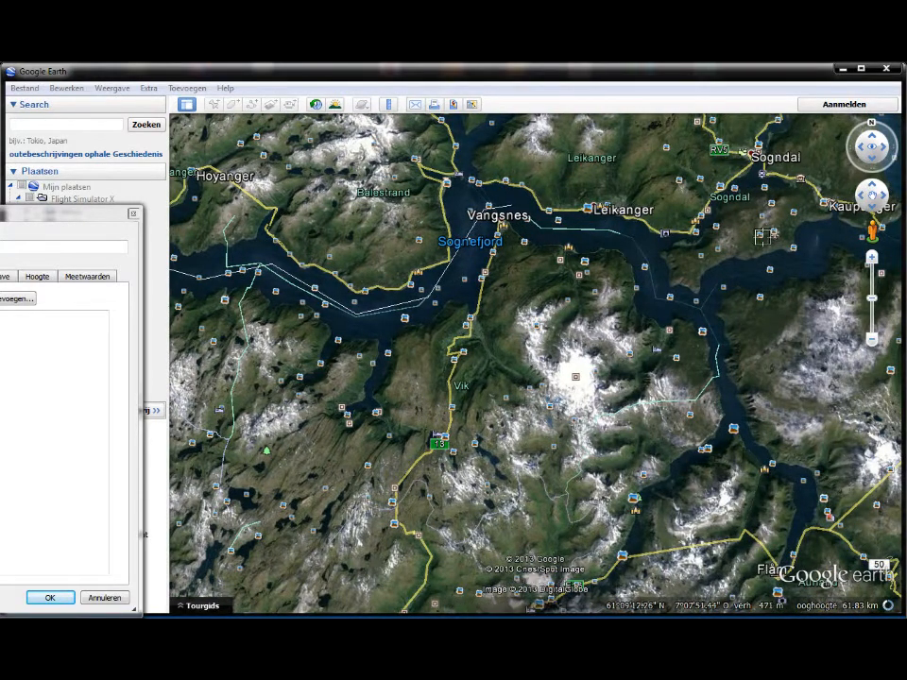
{"action": "left_click", "coordinate": [656, 272]}
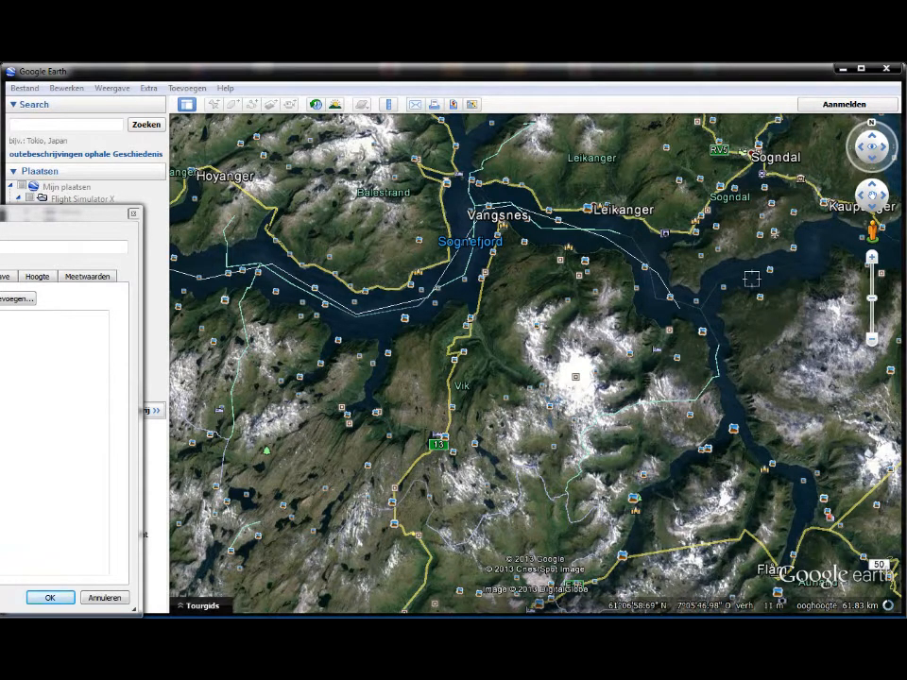
{"action": "left_click", "coordinate": [820, 246]}
{"action": "key", "text": "Right"}
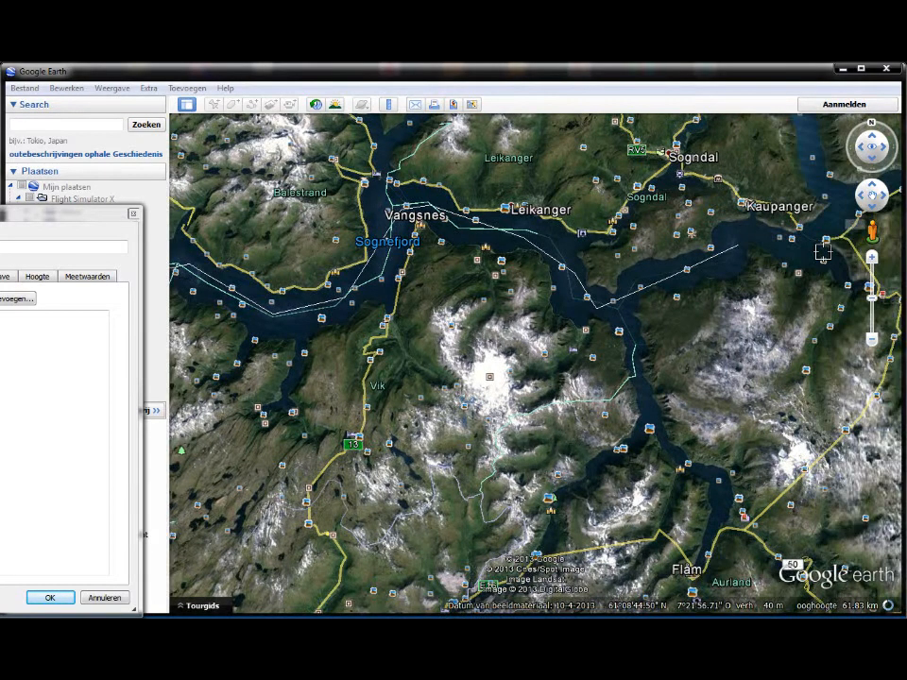
{"action": "left_click", "coordinate": [675, 244]}
{"action": "left_click", "coordinate": [712, 212]}
{"action": "scroll", "coordinate": [698, 189], "scroll_direction": "up", "scroll_amount": 1}
{"action": "left_click", "coordinate": [698, 187]}
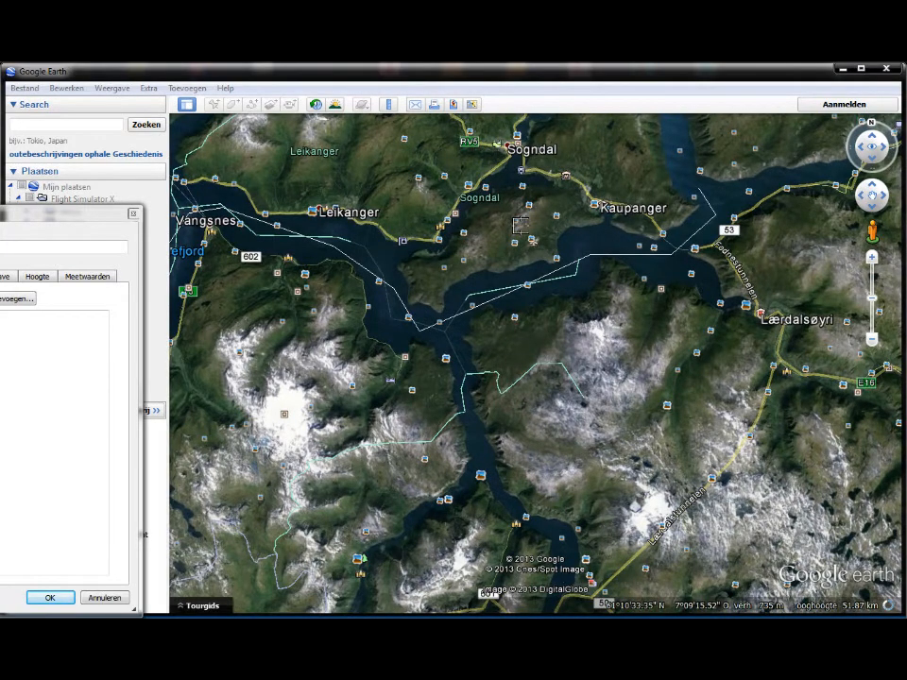
Finish the path along the runway of the airport south-west of Kaupanger, ending at its apron, and accept the new path
{"action": "scroll", "coordinate": [520, 225], "scroll_direction": "up", "scroll_amount": 5}
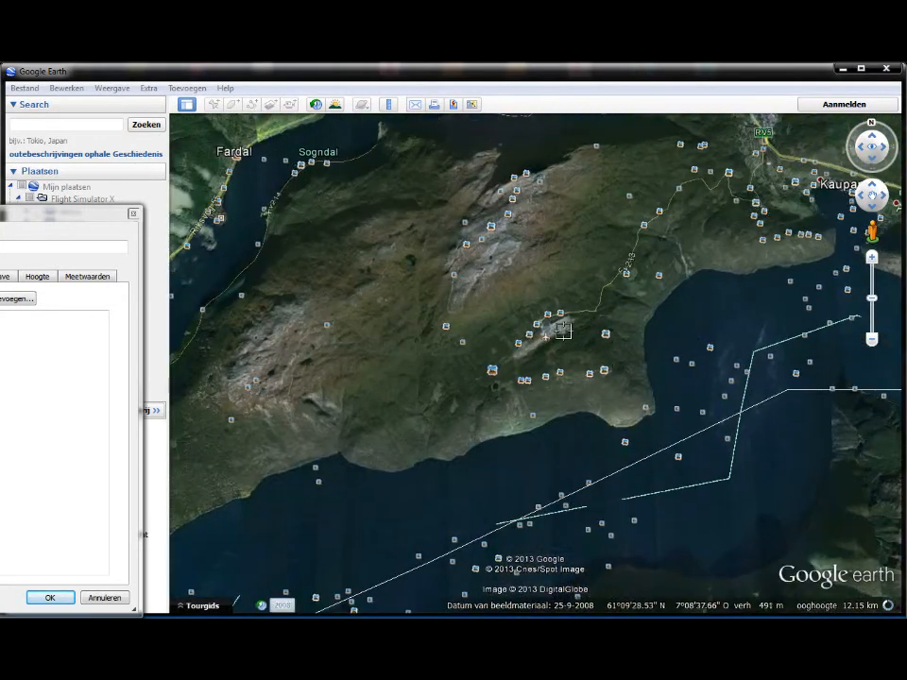
{"action": "scroll", "coordinate": [563, 330], "scroll_direction": "up", "scroll_amount": 2}
{"action": "scroll", "coordinate": [765, 205], "scroll_direction": "down", "scroll_amount": 3}
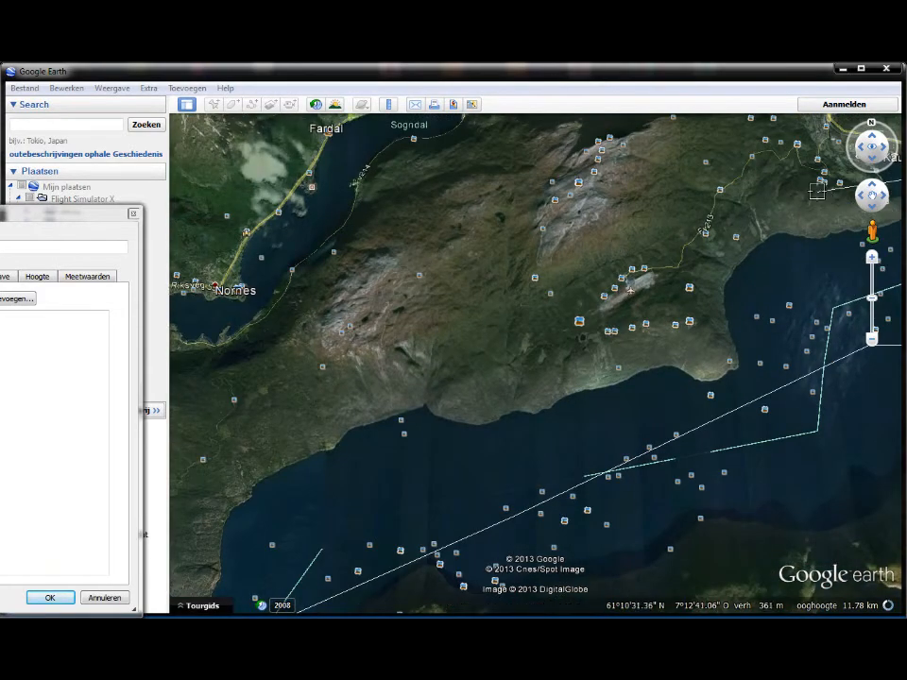
{"action": "scroll", "coordinate": [644, 287], "scroll_direction": "up", "scroll_amount": 2}
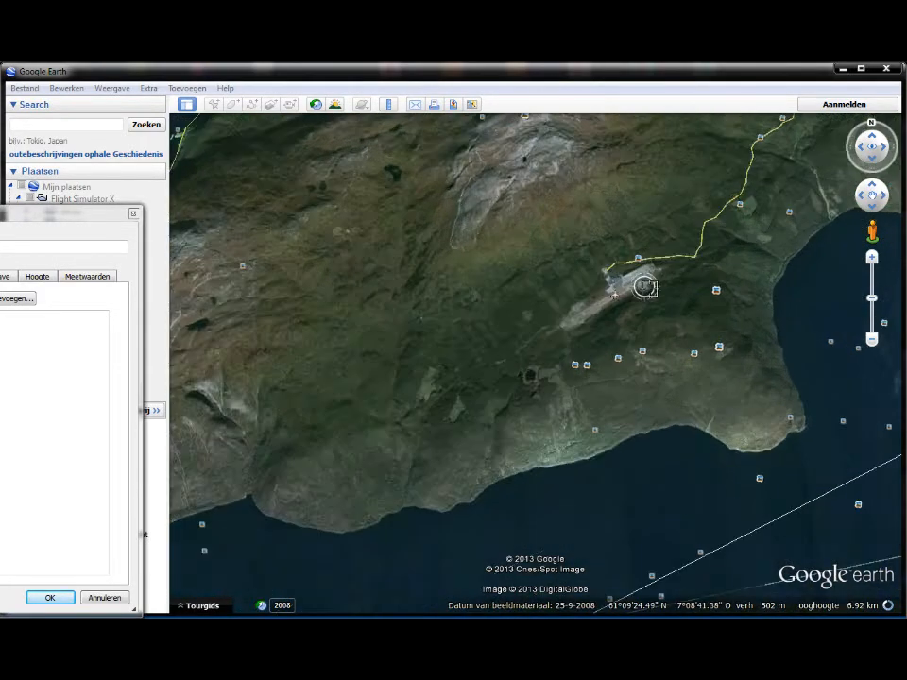
{"action": "scroll", "coordinate": [644, 287], "scroll_direction": "up", "scroll_amount": 2}
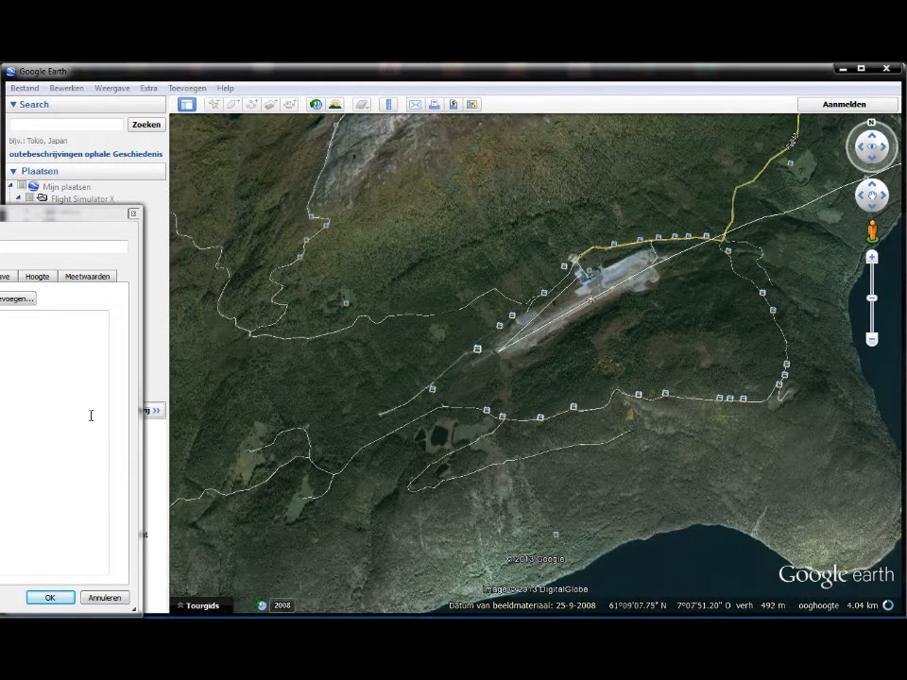
{"action": "left_click", "coordinate": [50, 599]}
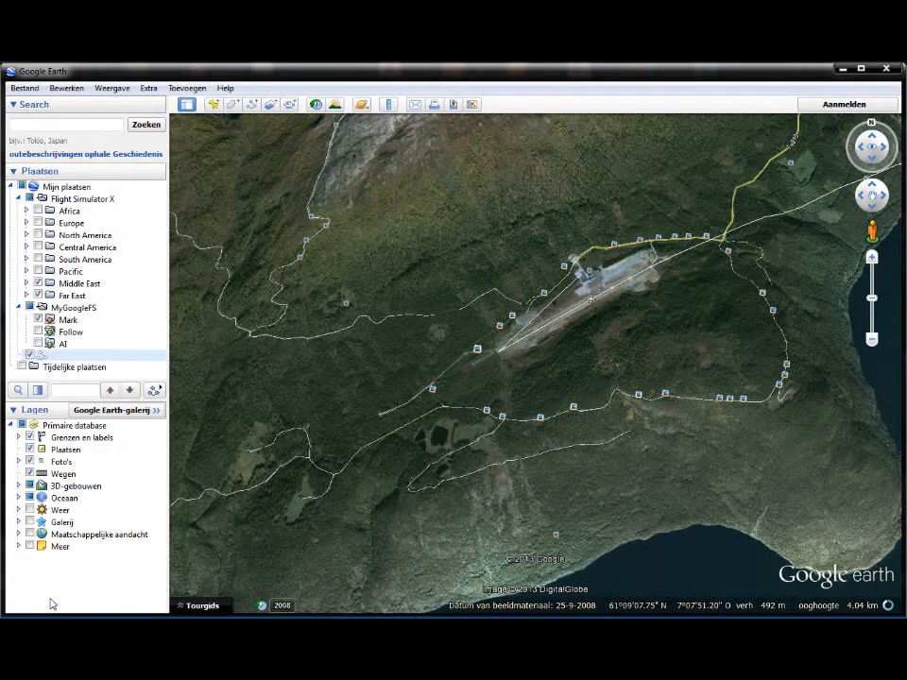
Save the new path in the Documents folder as Norway.kml, using the Kml file type
{"action": "right_click", "coordinate": [81, 358]}
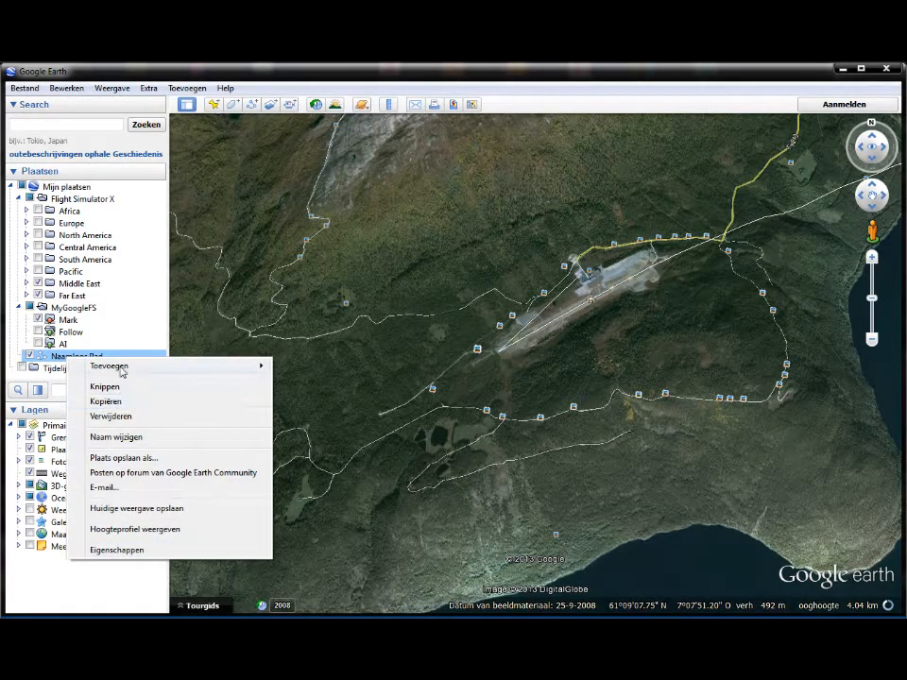
{"action": "left_click", "coordinate": [115, 459]}
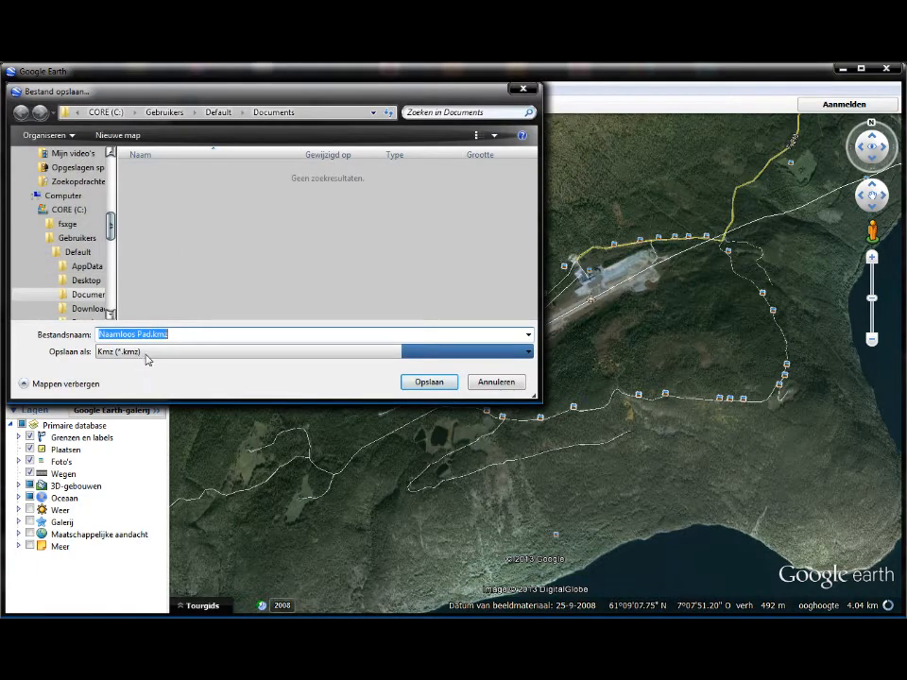
{"action": "left_click", "coordinate": [146, 354]}
{"action": "left_click", "coordinate": [142, 376]}
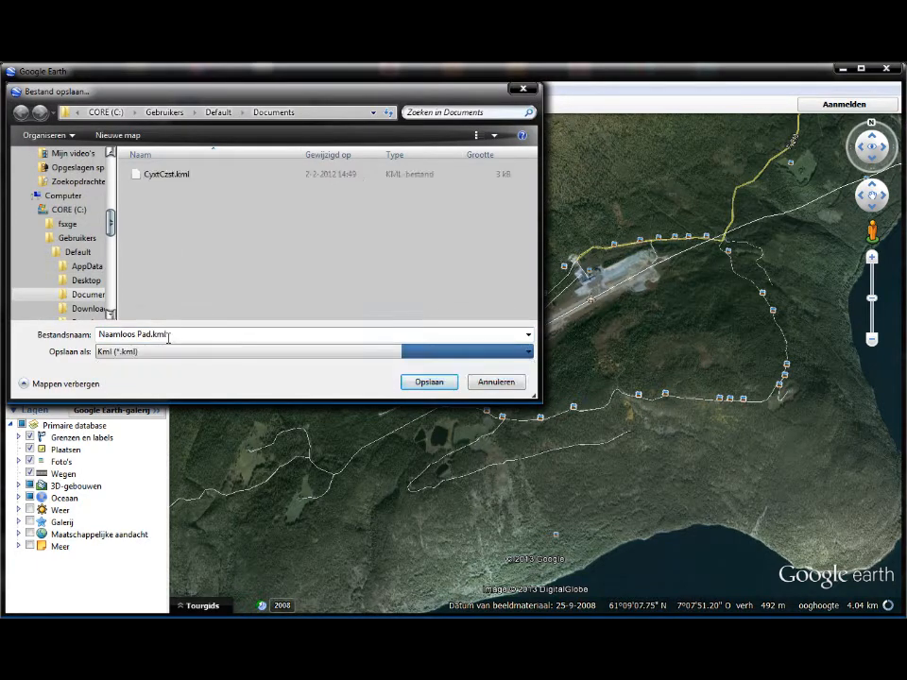
{"action": "left_click", "coordinate": [151, 334]}
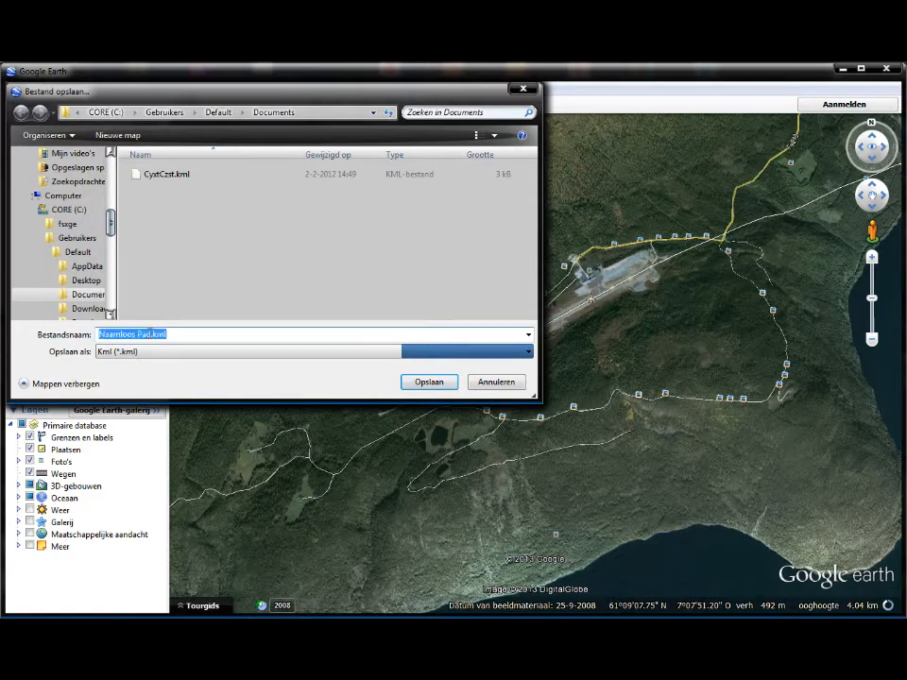
{"action": "left_click_drag", "start_coordinate": [151, 334], "coordinate": [46, 341]}
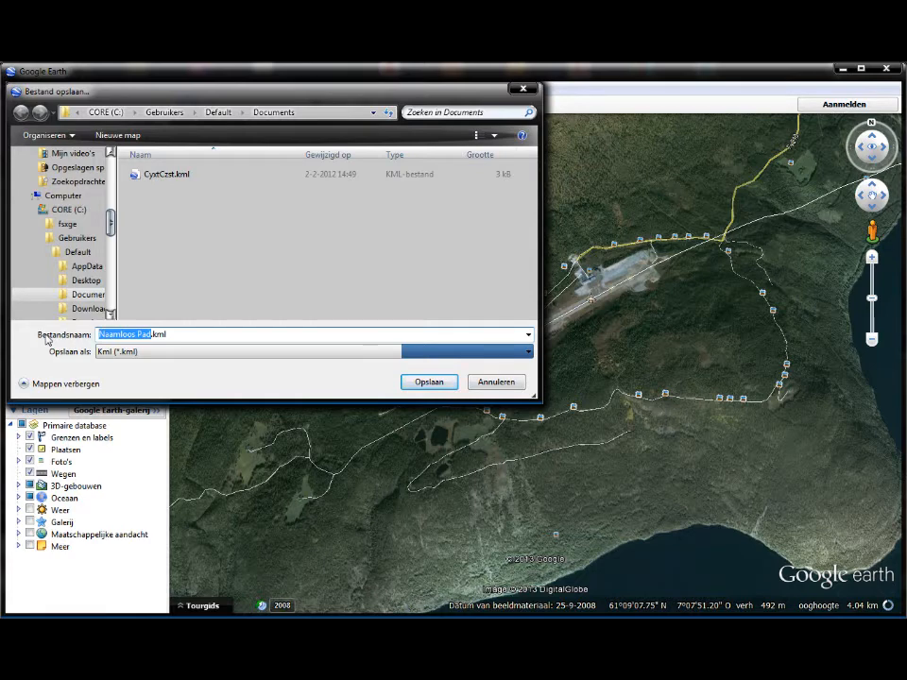
{"action": "type", "text": "Norway"}
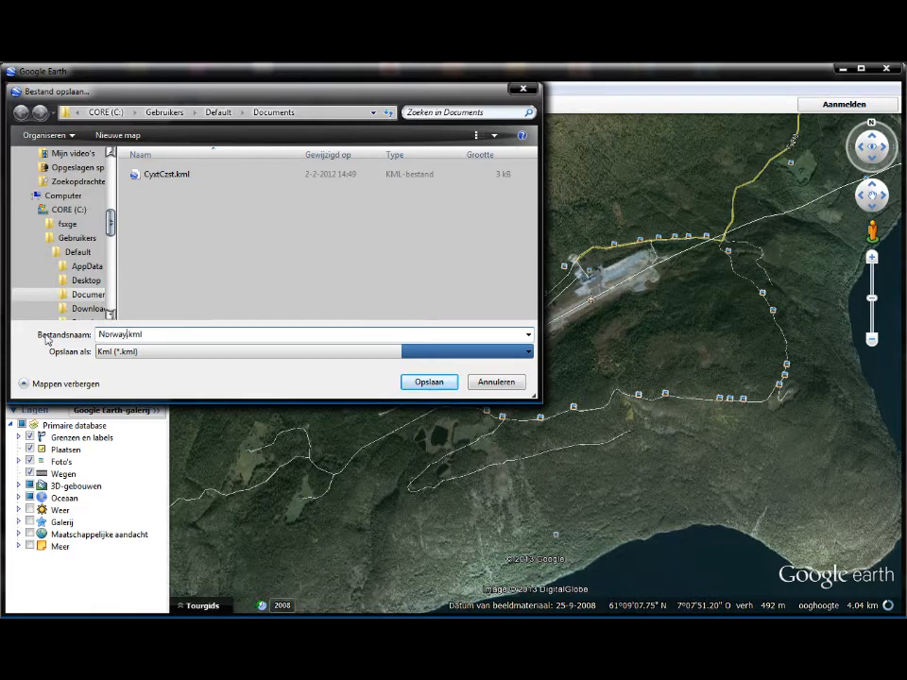
{"action": "key", "text": "Return"}
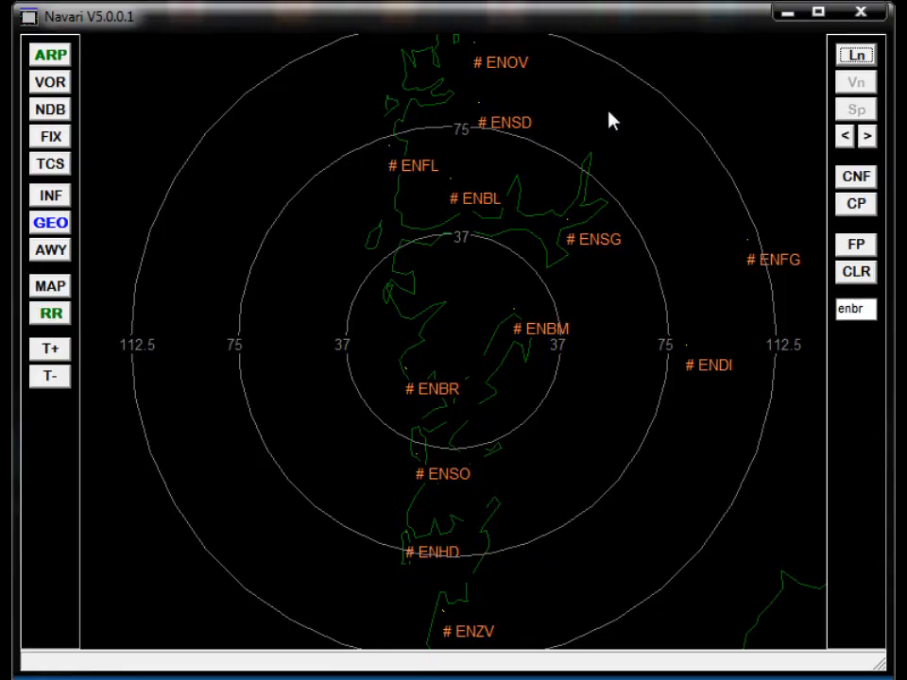
Switch to Navari, start a KML import in the flight plan window and browse to the Gebruikers folder on drive C
{"action": "left_click", "coordinate": [856, 245]}
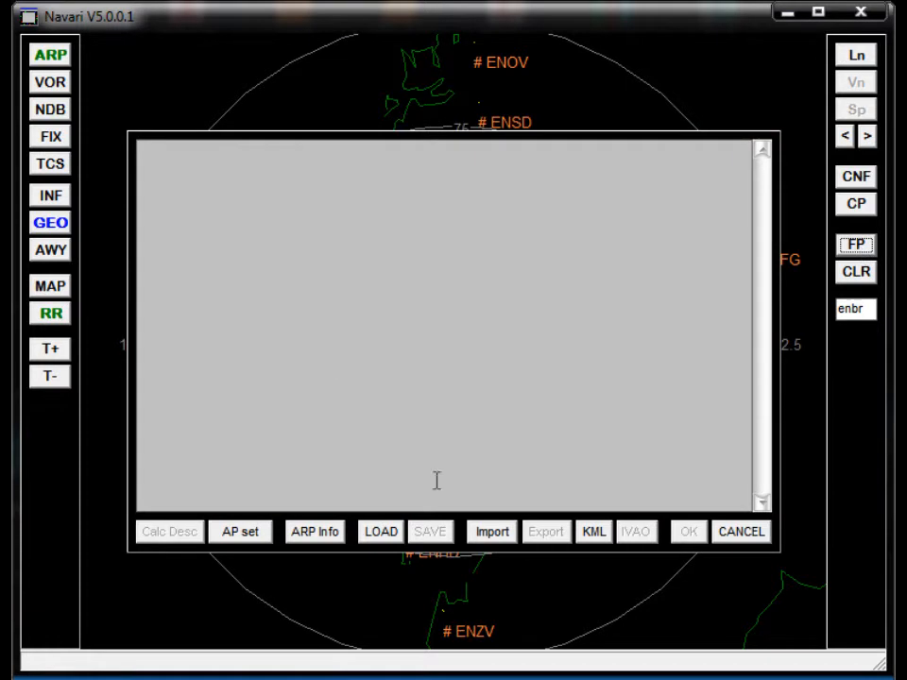
{"action": "left_click", "coordinate": [595, 534]}
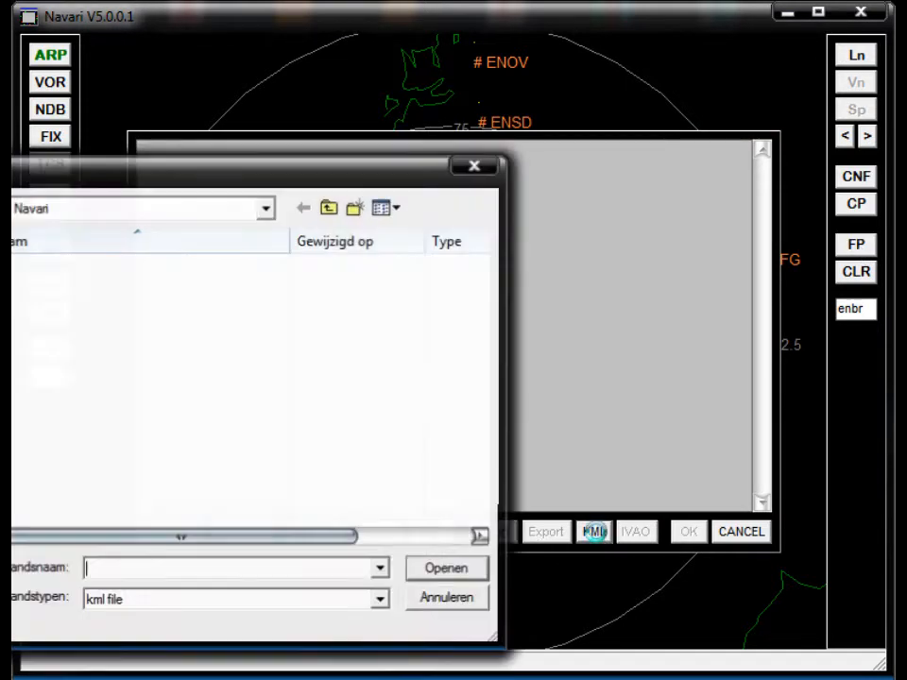
{"action": "left_click", "coordinate": [267, 209]}
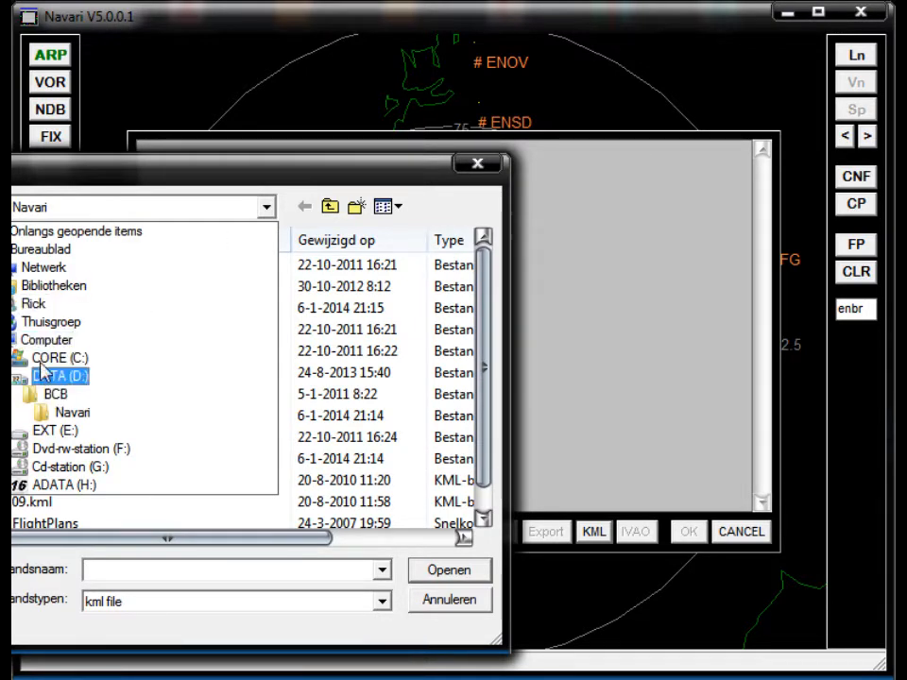
{"action": "left_click", "coordinate": [41, 360]}
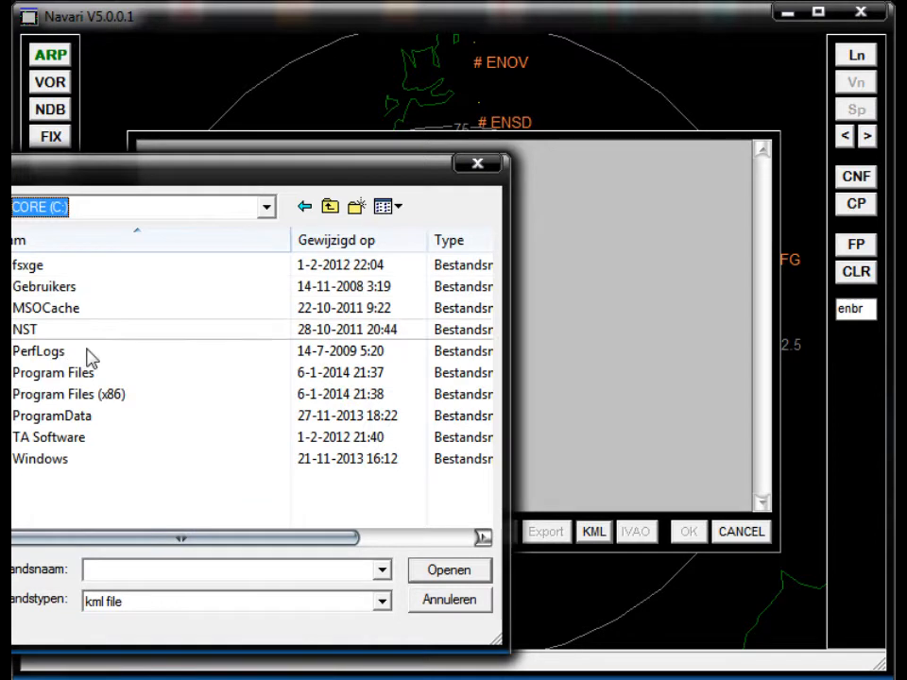
{"action": "left_click", "coordinate": [45, 289]}
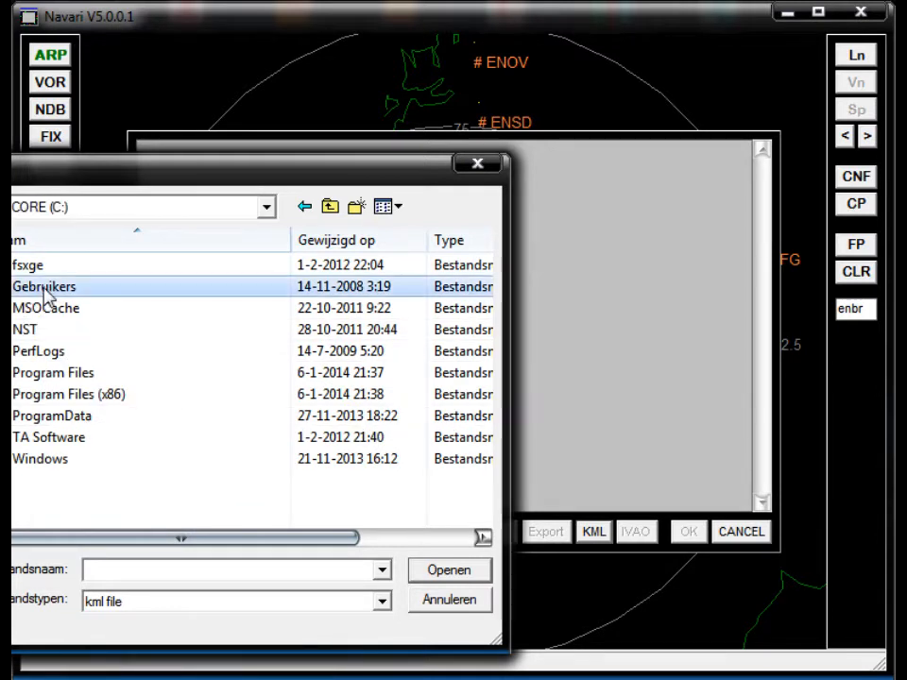
{"action": "double_click", "coordinate": [33, 291]}
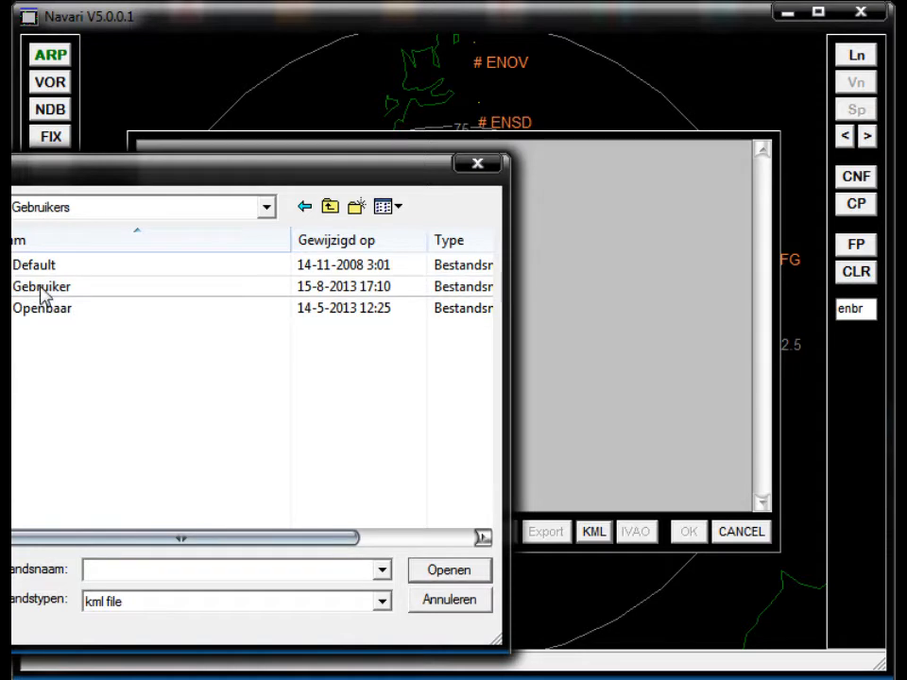
{"action": "double_click", "coordinate": [42, 289]}
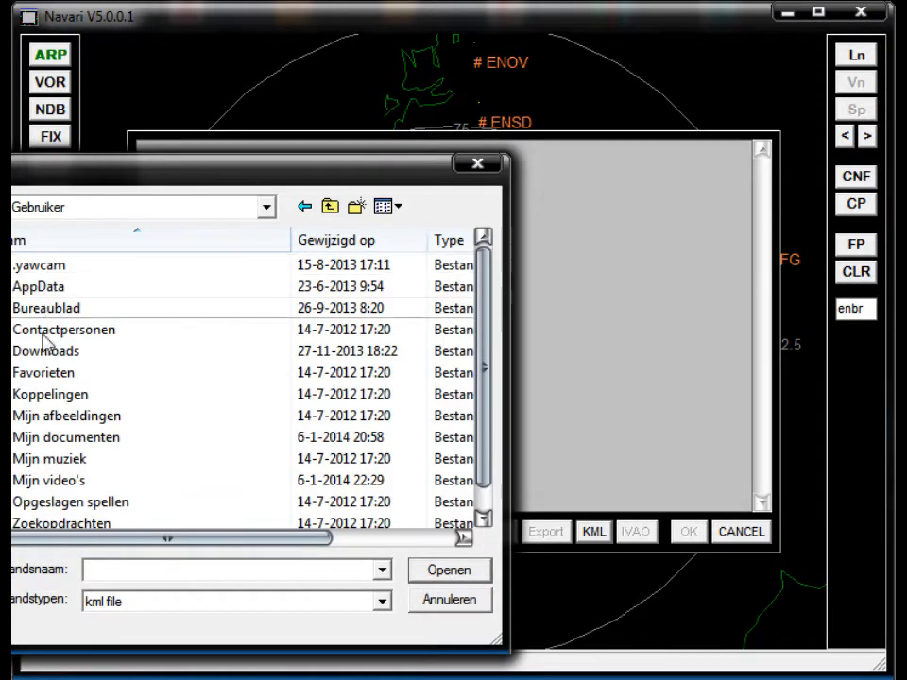
{"action": "double_click", "coordinate": [57, 443]}
{"action": "scroll", "coordinate": [80, 463], "scroll_direction": "down", "scroll_amount": 1}
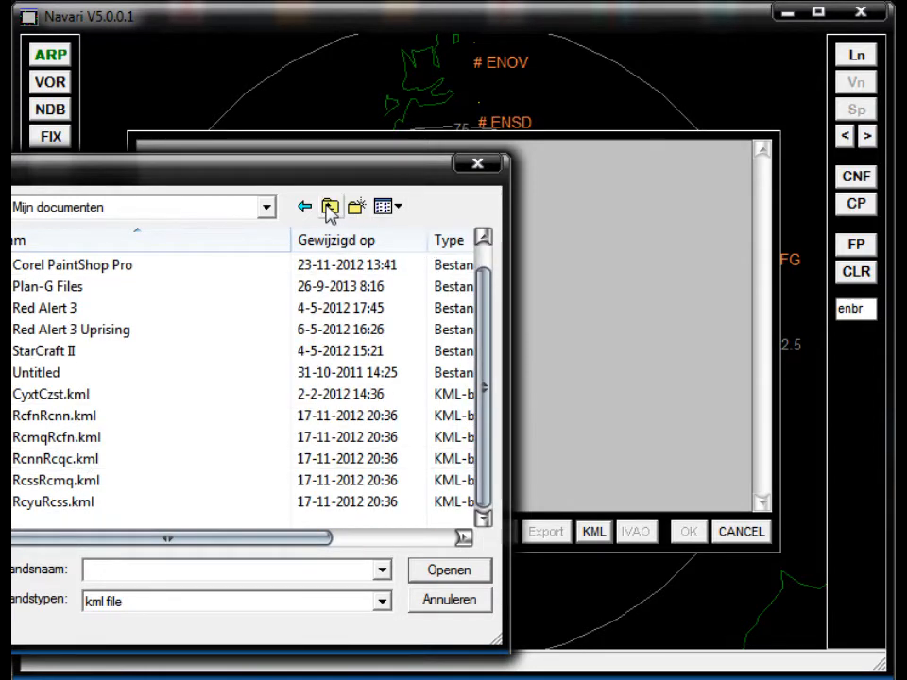
{"action": "left_click", "coordinate": [330, 207]}
{"action": "left_click", "coordinate": [329, 207]}
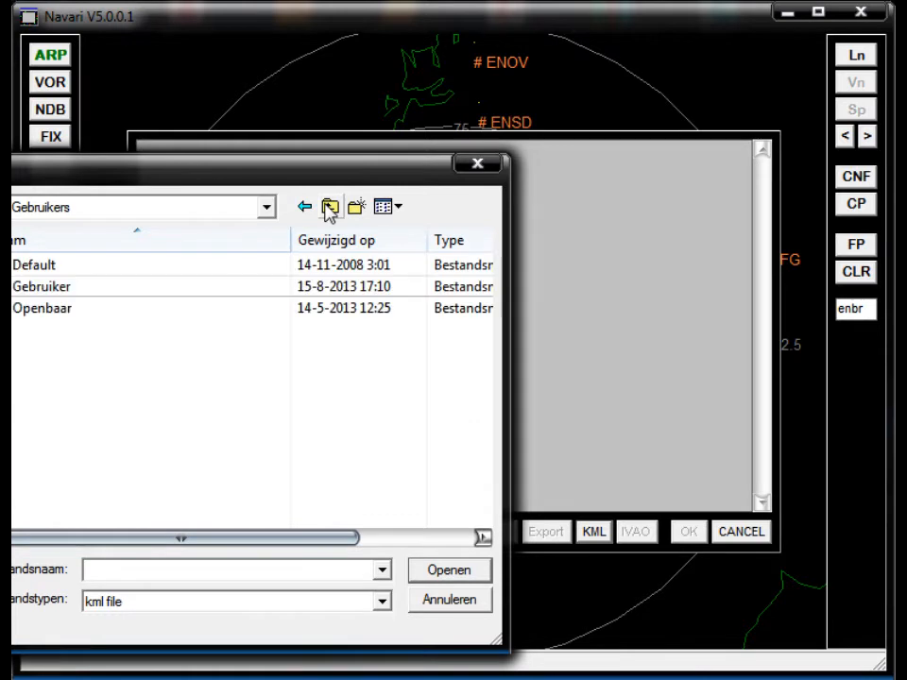
Import Norway.kml from the Documents folder under Default and accept the resulting flight plan
{"action": "left_click", "coordinate": [38, 266]}
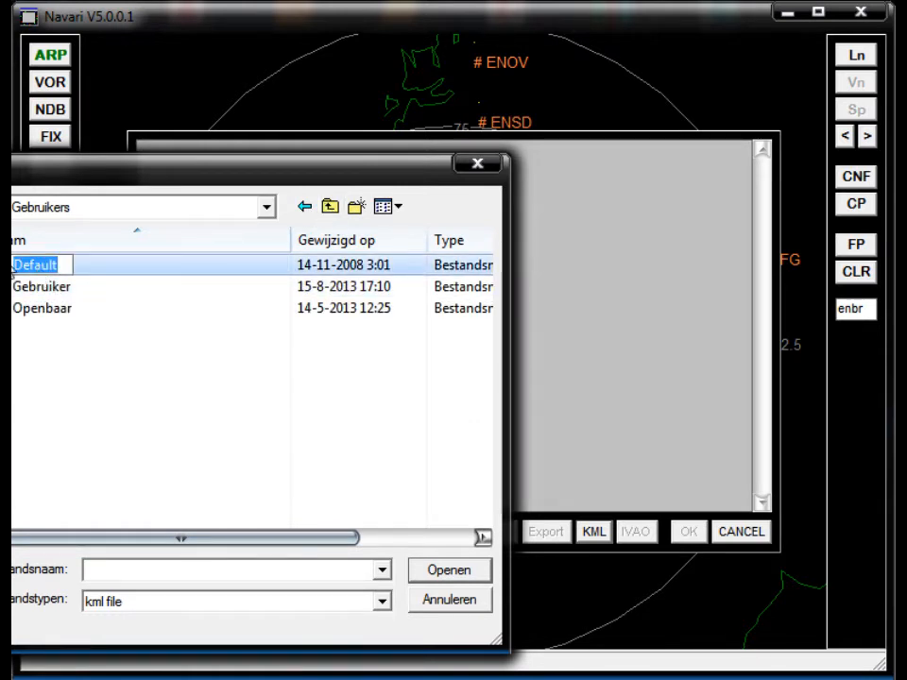
{"action": "key", "text": "Escape"}
{"action": "double_click", "coordinate": [14, 266]}
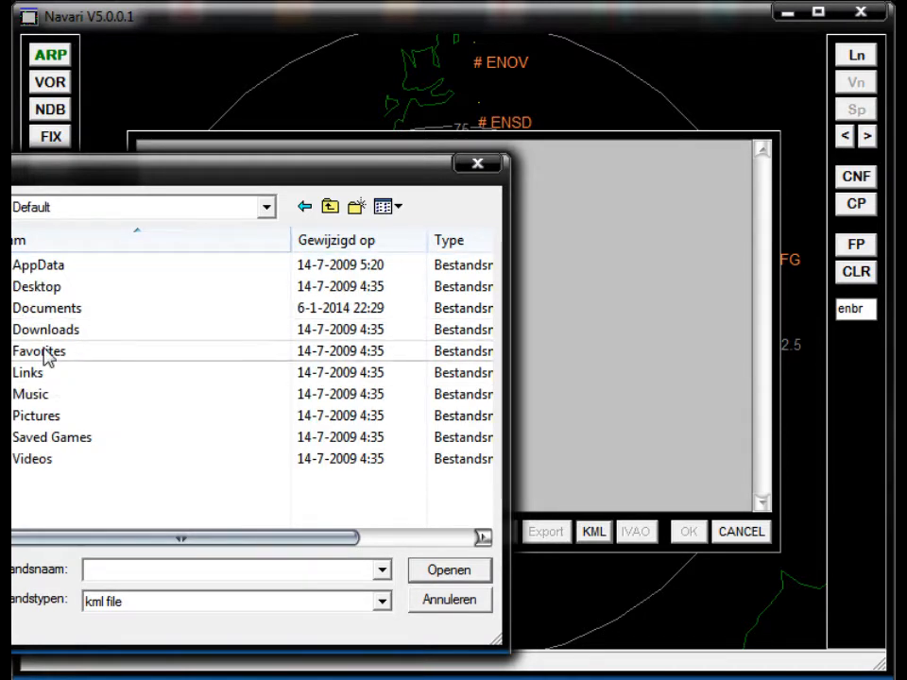
{"action": "left_click", "coordinate": [49, 309]}
{"action": "left_click", "coordinate": [50, 309]}
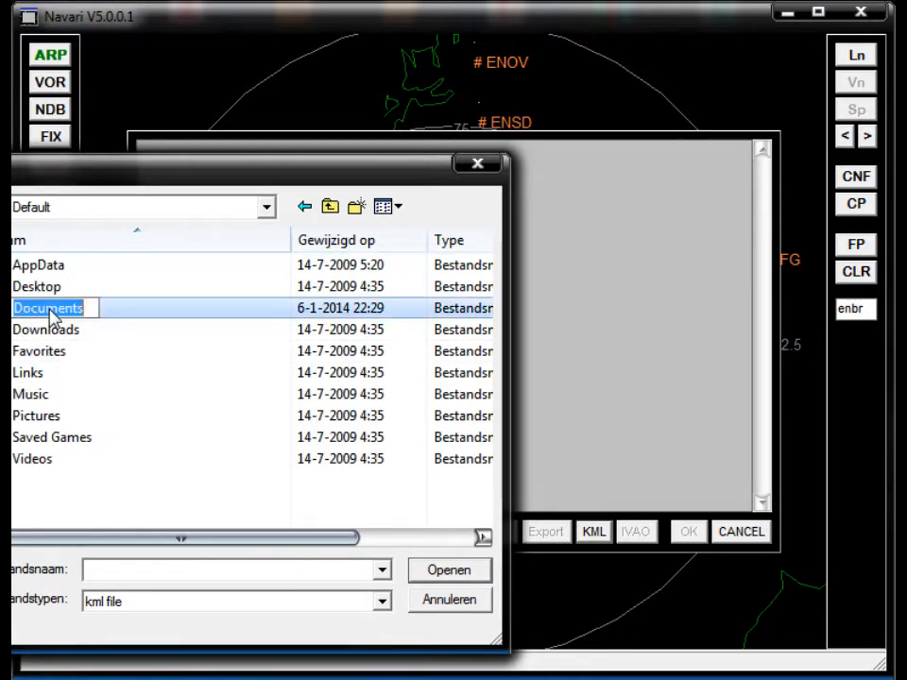
{"action": "left_click", "coordinate": [5, 307]}
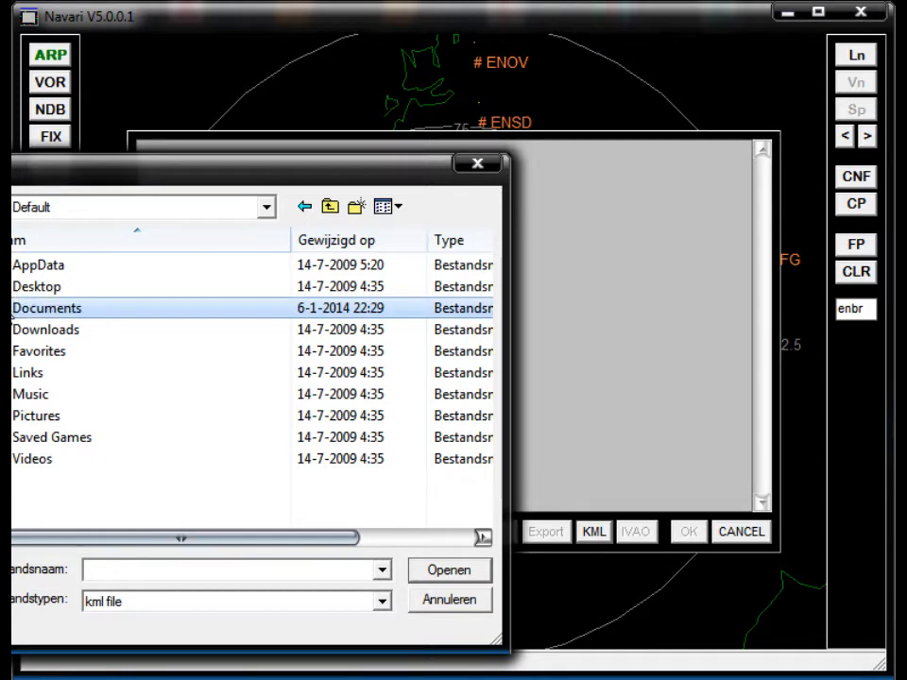
{"action": "double_click", "coordinate": [41, 311]}
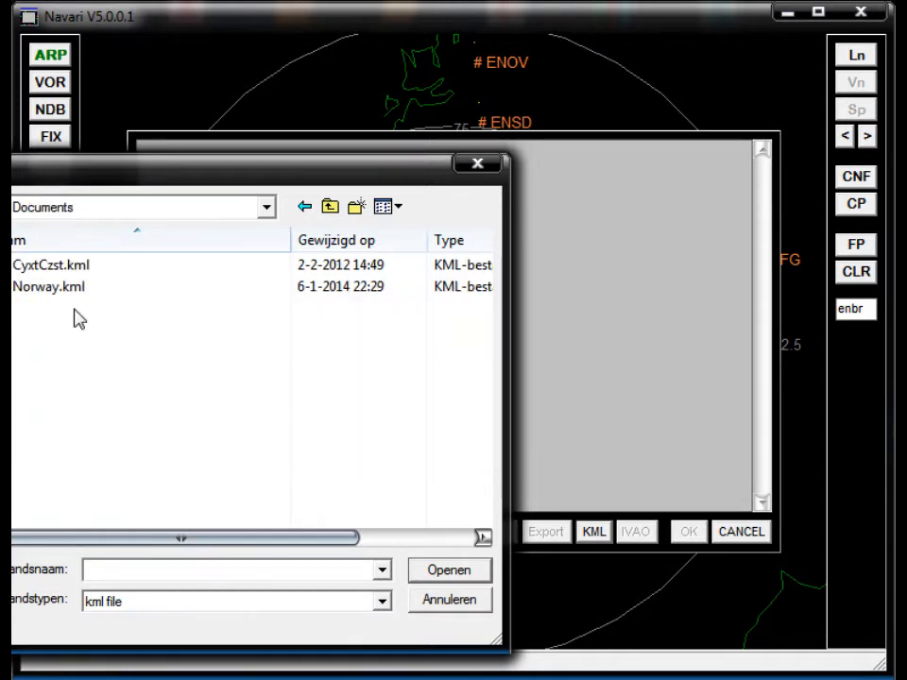
{"action": "double_click", "coordinate": [47, 287]}
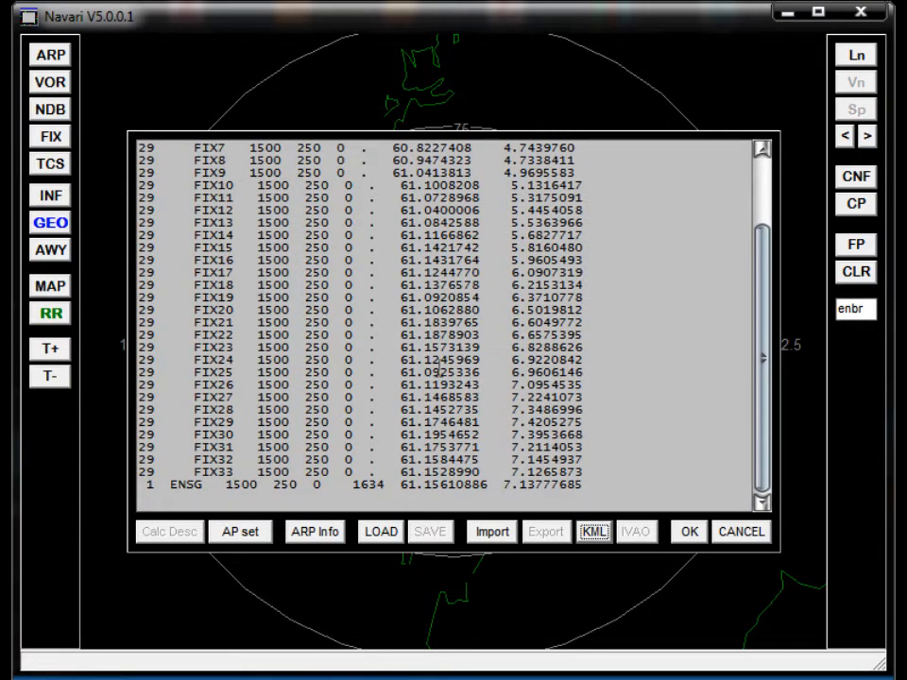
{"action": "left_click_drag", "start_coordinate": [761, 357], "coordinate": [761, 457]}
{"action": "left_click", "coordinate": [689, 533]}
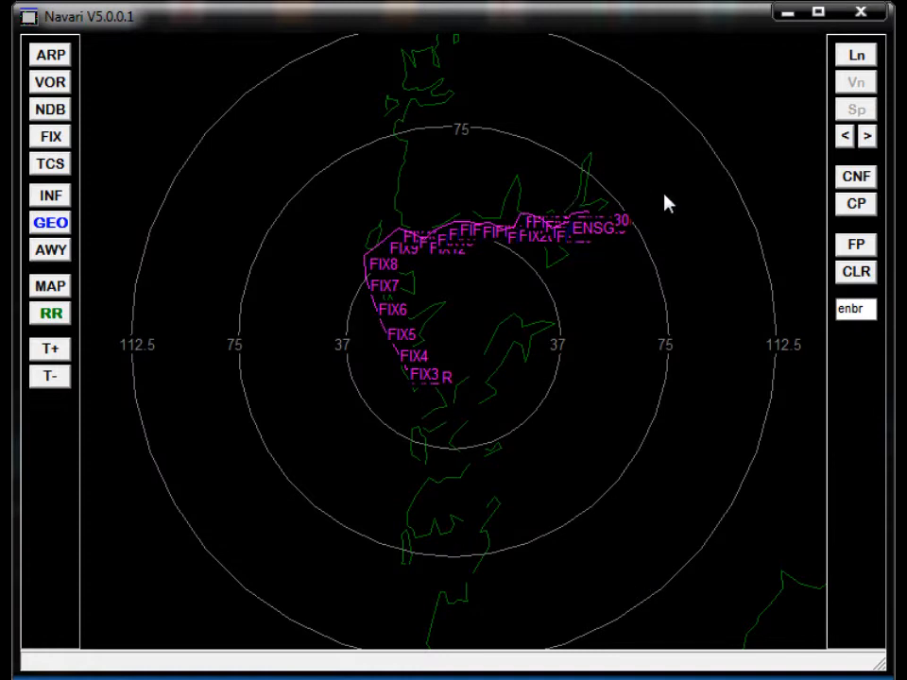
Examine the start of the plotted route around ENBR up close, including its first fixes
{"action": "scroll", "coordinate": [470, 268], "scroll_direction": "up", "scroll_amount": 3}
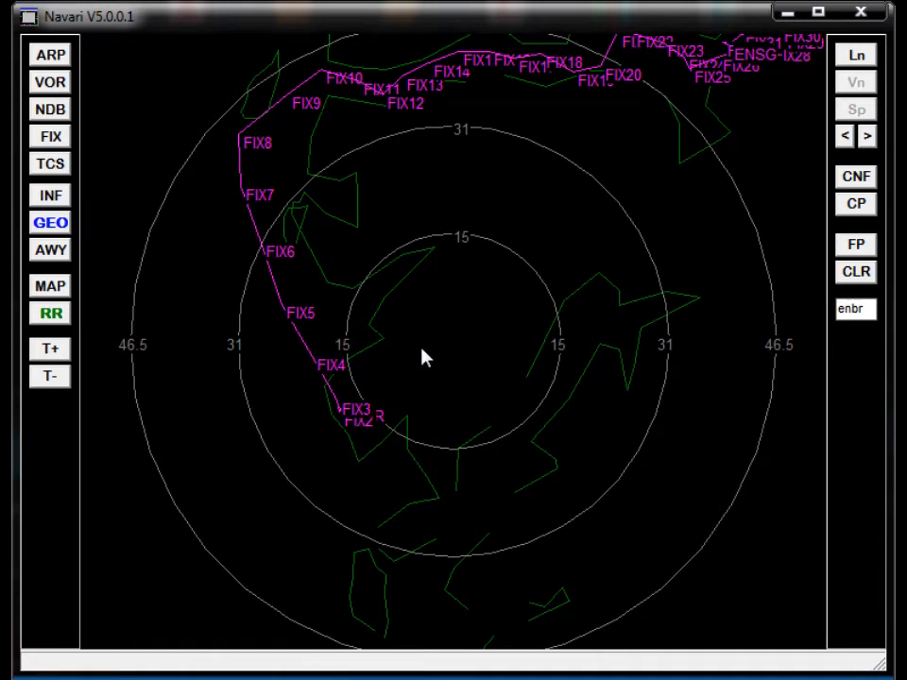
{"action": "scroll", "coordinate": [420, 257], "scroll_direction": "down", "scroll_amount": 1}
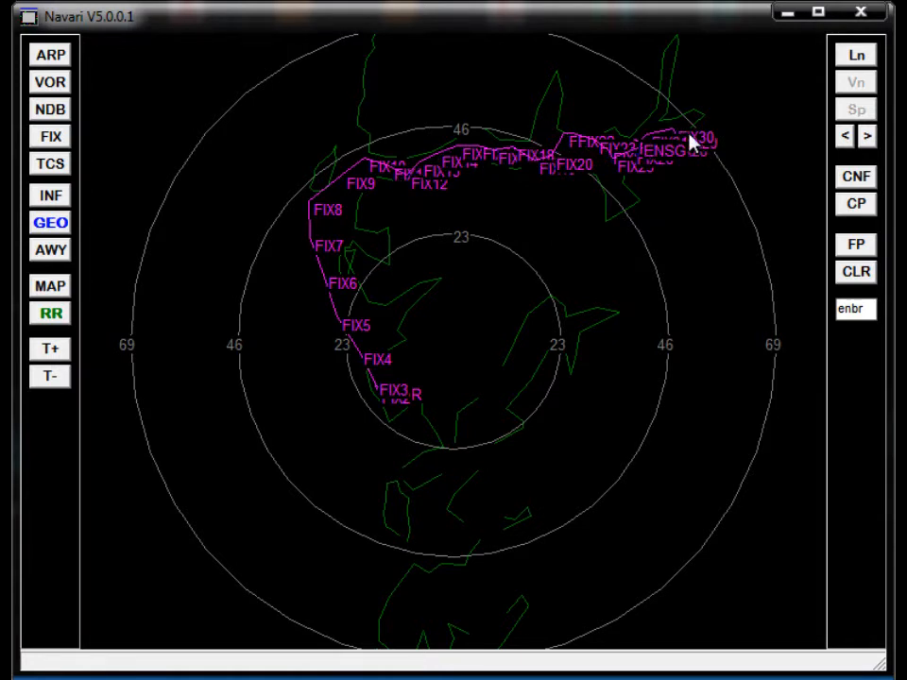
{"action": "scroll", "coordinate": [687, 130], "scroll_direction": "up", "scroll_amount": 5}
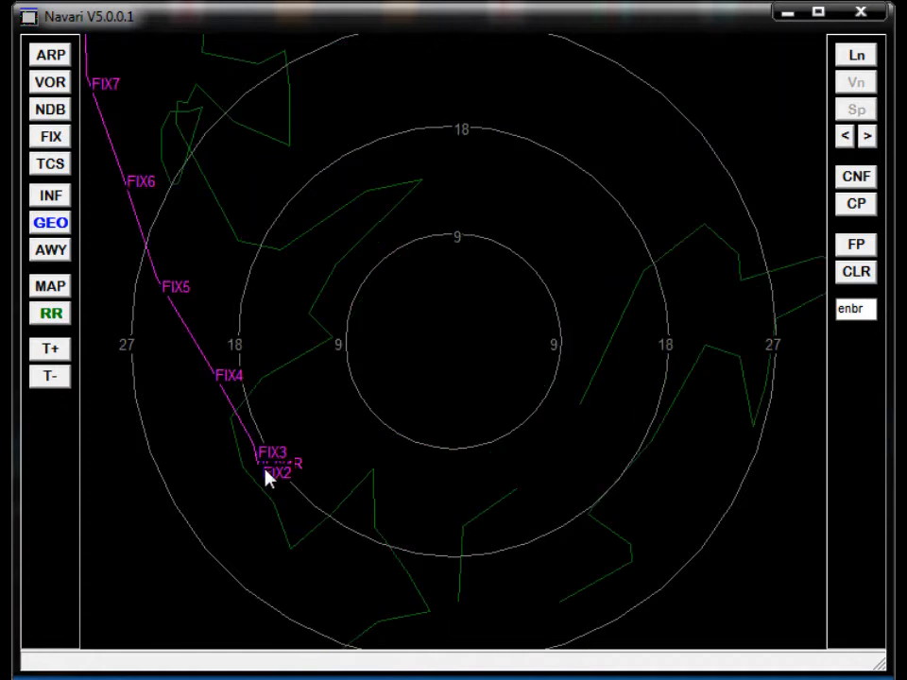
{"action": "scroll", "coordinate": [266, 476], "scroll_direction": "up", "scroll_amount": 4}
{"action": "left_click", "coordinate": [124, 586]}
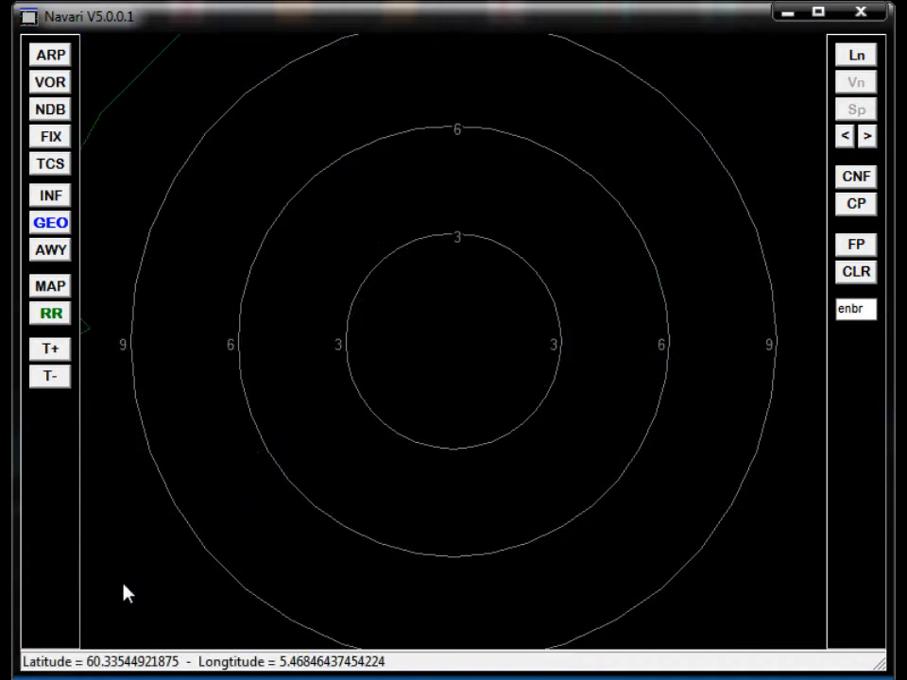
{"action": "scroll", "coordinate": [198, 463], "scroll_direction": "up", "scroll_amount": 2}
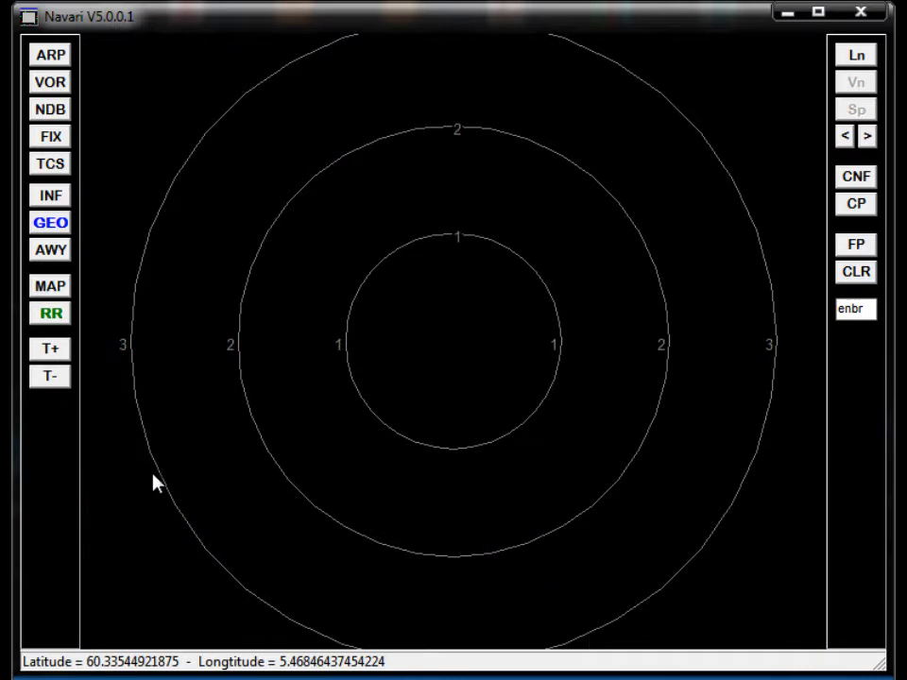
{"action": "left_click", "coordinate": [110, 510]}
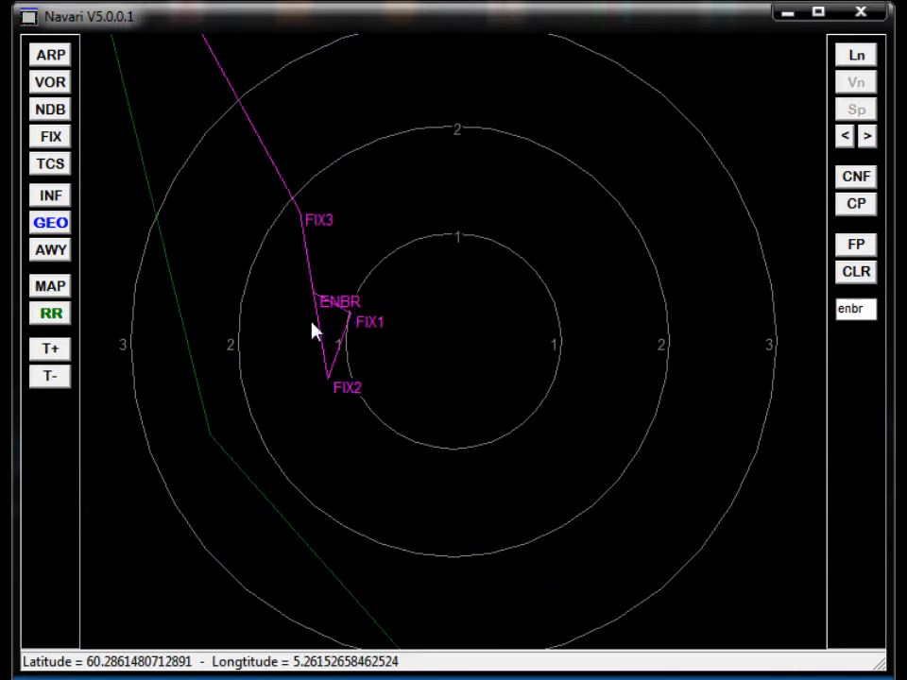
{"action": "scroll", "coordinate": [370, 307], "scroll_direction": "down", "scroll_amount": 3}
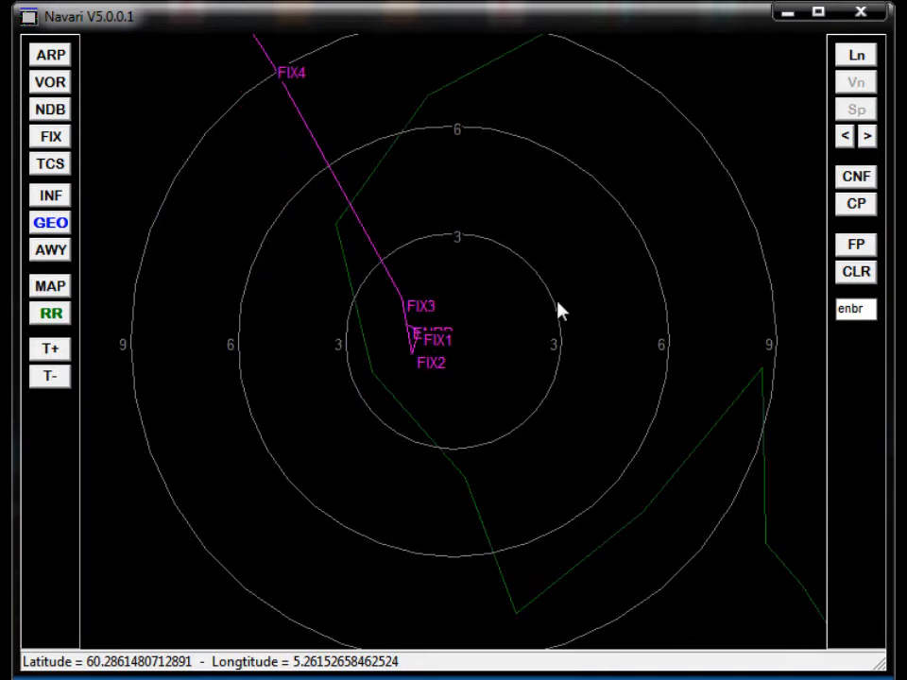
Examine the end of the plotted route around ENSG, including the turn back towards the airport
{"action": "left_click", "coordinate": [619, 63]}
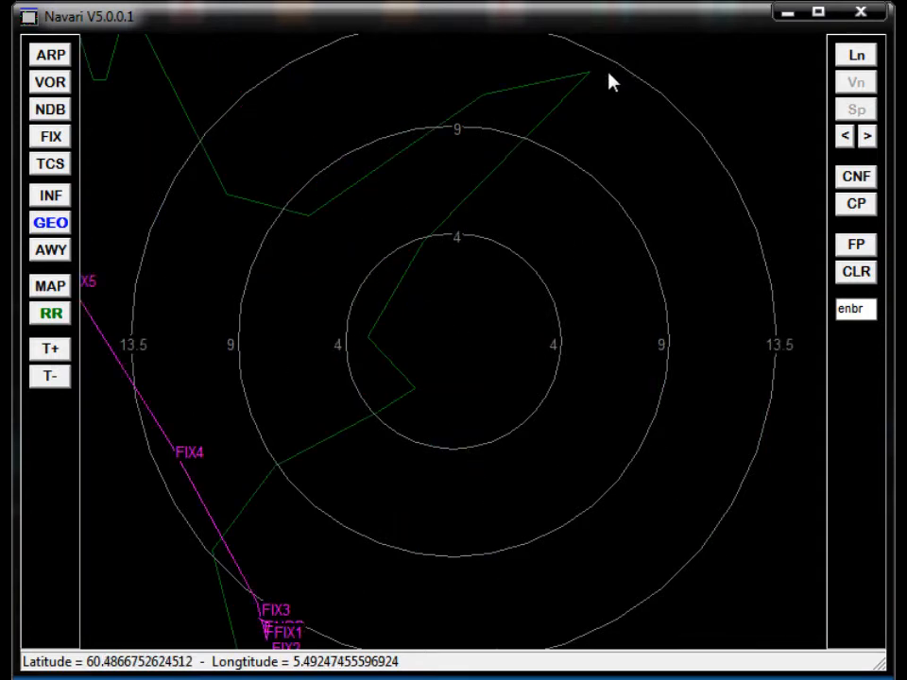
{"action": "left_click", "coordinate": [601, 76]}
{"action": "left_click", "coordinate": [431, 165]}
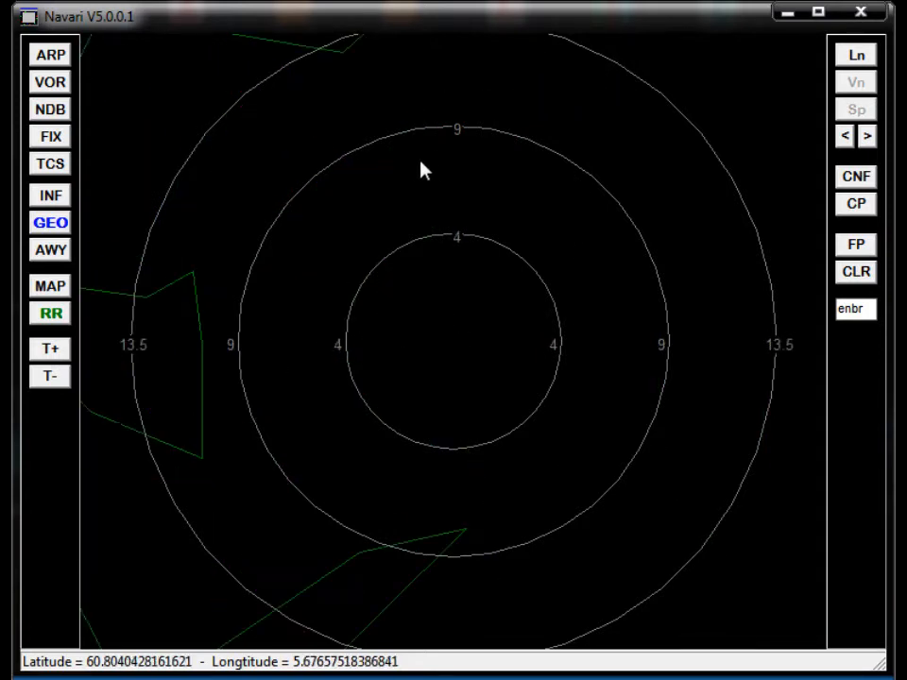
{"action": "scroll", "coordinate": [397, 192], "scroll_direction": "down", "scroll_amount": 4}
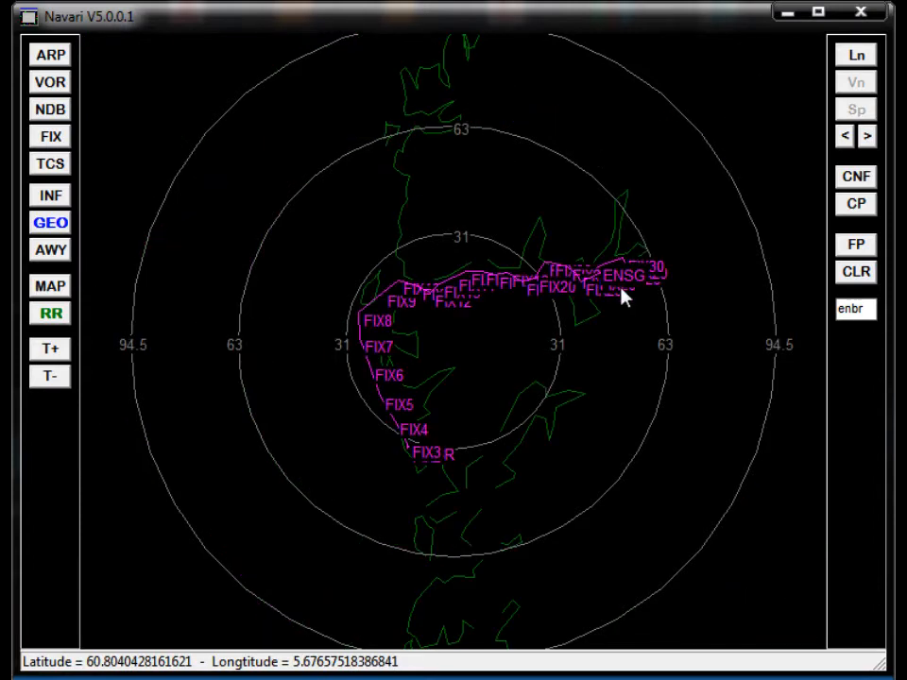
{"action": "left_click", "coordinate": [620, 296]}
{"action": "scroll", "coordinate": [435, 382], "scroll_direction": "up", "scroll_amount": 3}
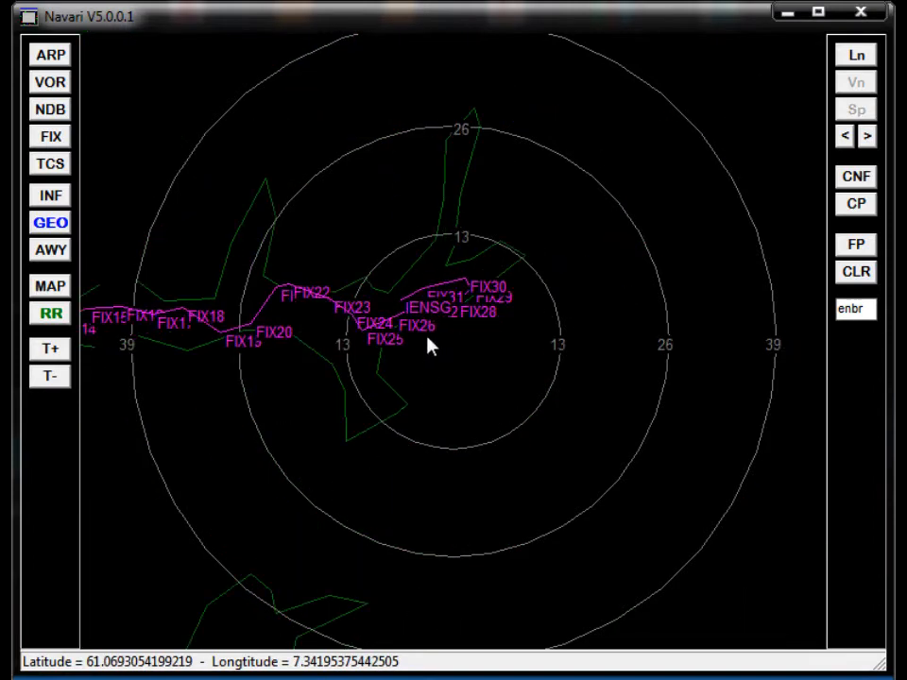
{"action": "scroll", "coordinate": [421, 326], "scroll_direction": "up", "scroll_amount": 4}
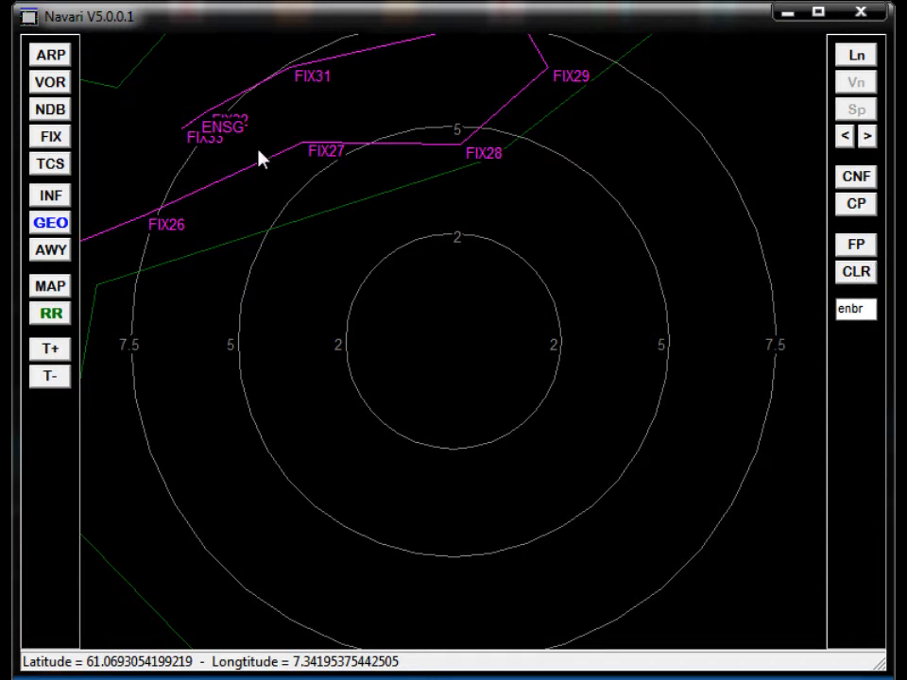
Hide the geographic outlines, NDB beacons and VOR stations so only the flight plan route remains on the display
{"action": "right_click", "coordinate": [320, 329]}
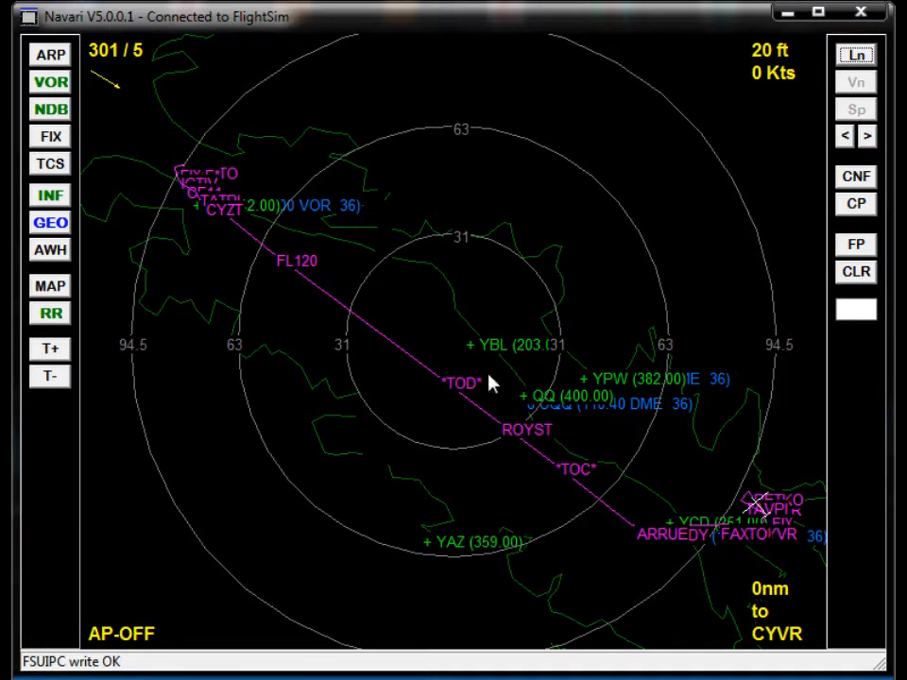
{"action": "left_click", "coordinate": [52, 230]}
{"action": "left_click", "coordinate": [52, 230]}
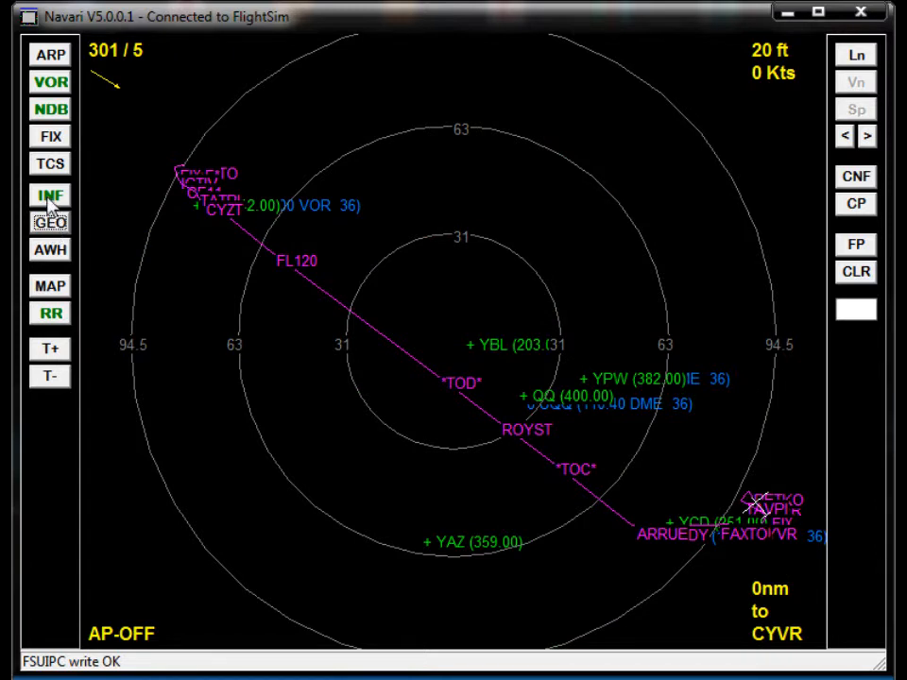
{"action": "left_click", "coordinate": [52, 111]}
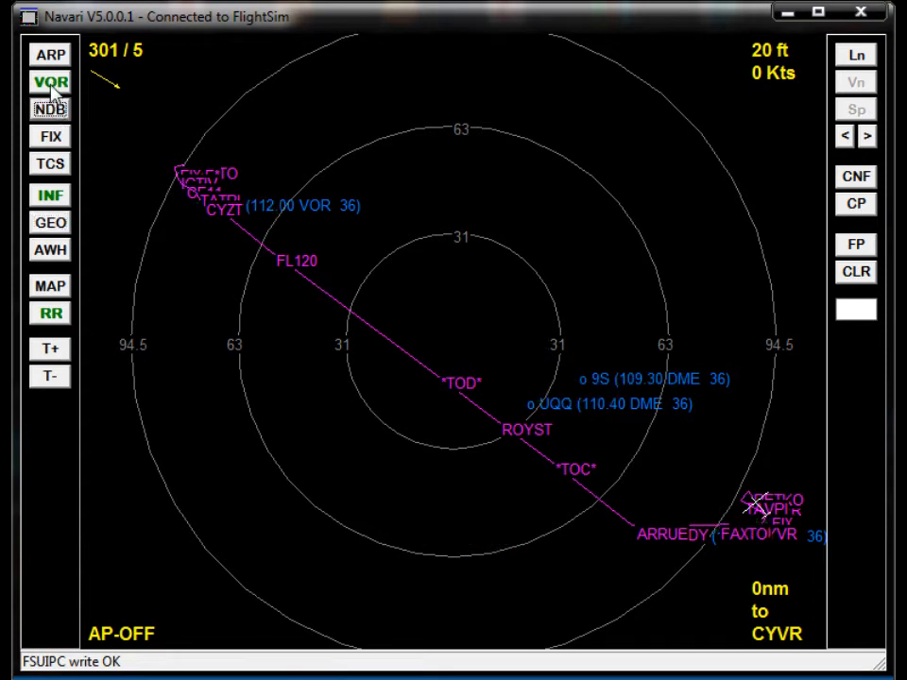
{"action": "left_click", "coordinate": [52, 85]}
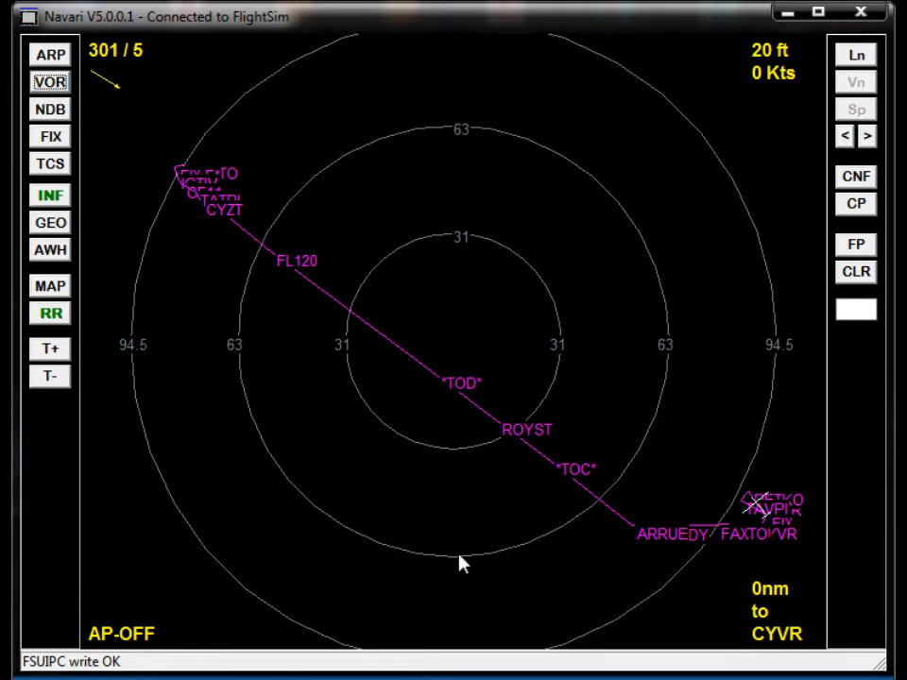
Cycle the navigation display through the arc, rose and map modes and return it to arc mode
{"action": "left_click", "coordinate": [51, 291]}
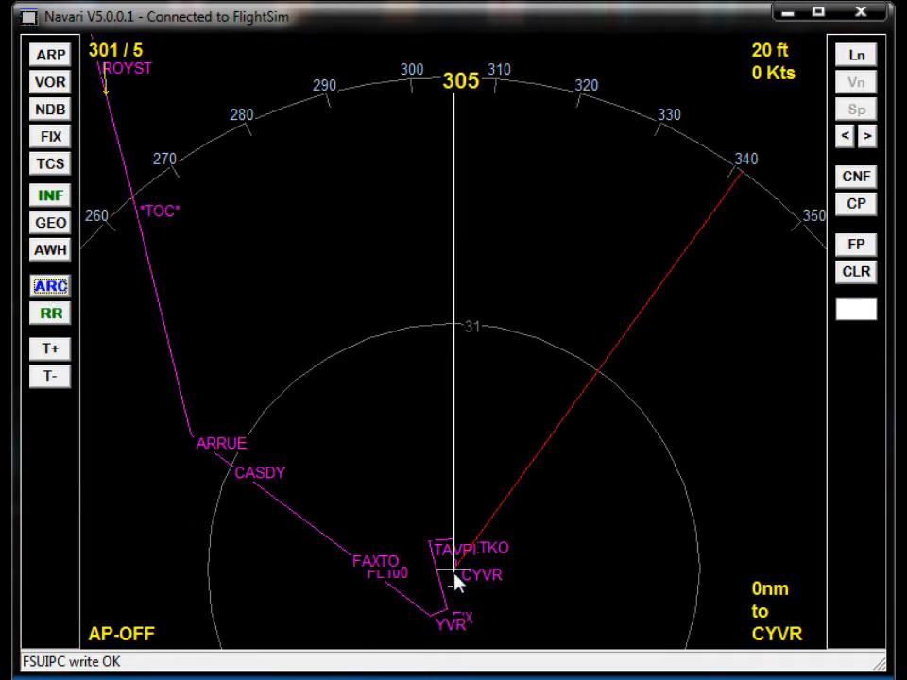
{"action": "left_click", "coordinate": [58, 286]}
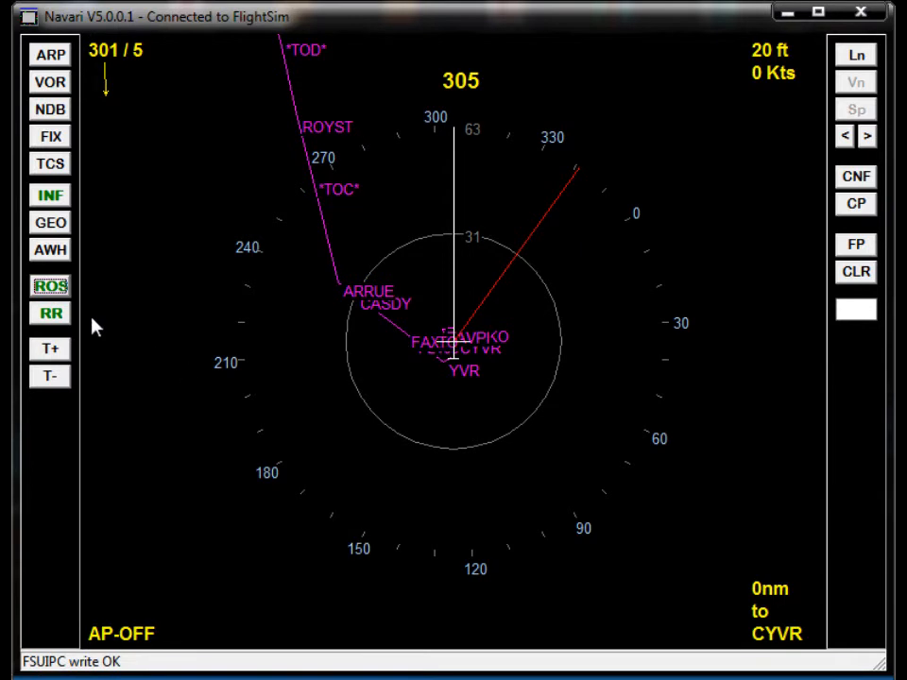
{"action": "left_click", "coordinate": [49, 289]}
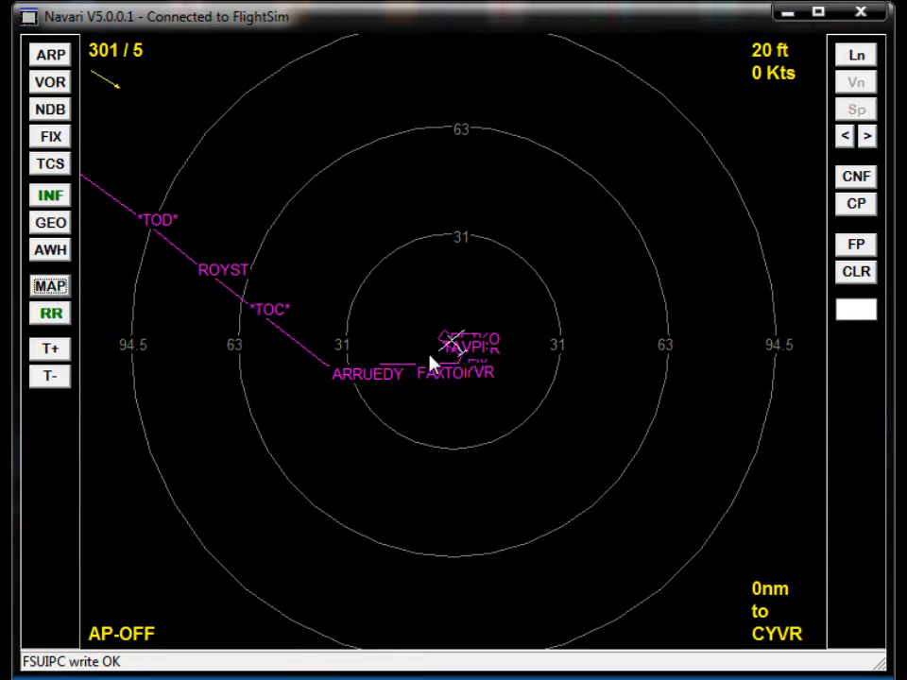
{"action": "left_click", "coordinate": [52, 287]}
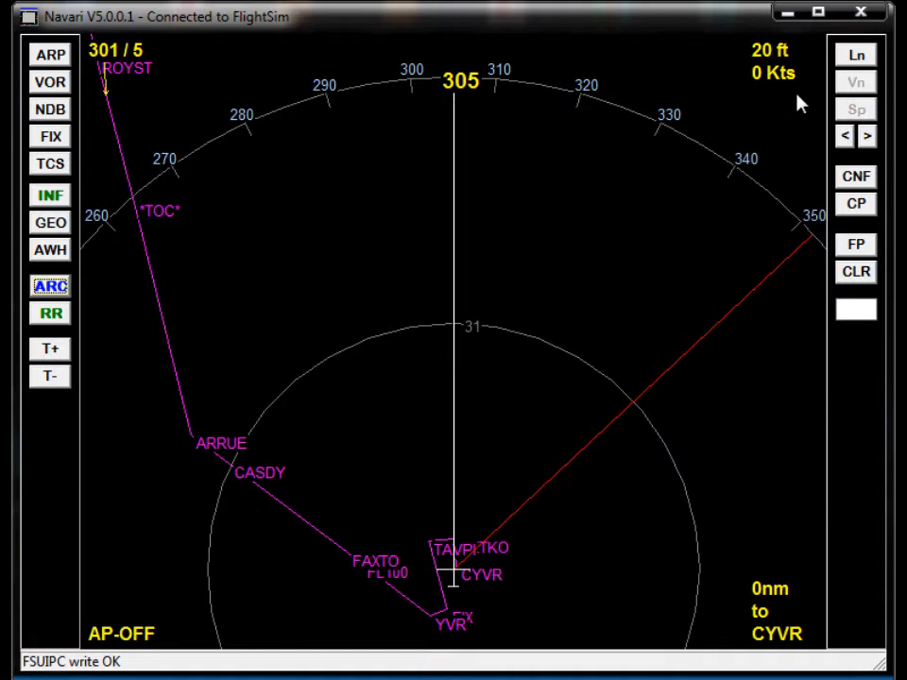
Arm lateral navigation, advance the active waypoint to PETKO and engage LNAV to follow the route from CYVR
{"action": "left_click", "coordinate": [856, 58]}
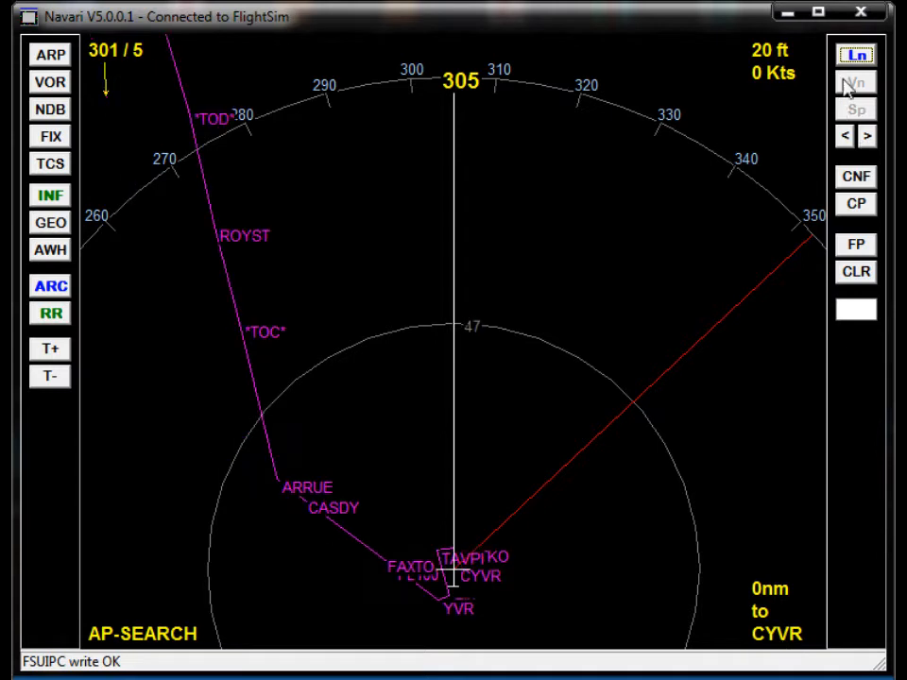
{"action": "left_click", "coordinate": [866, 136]}
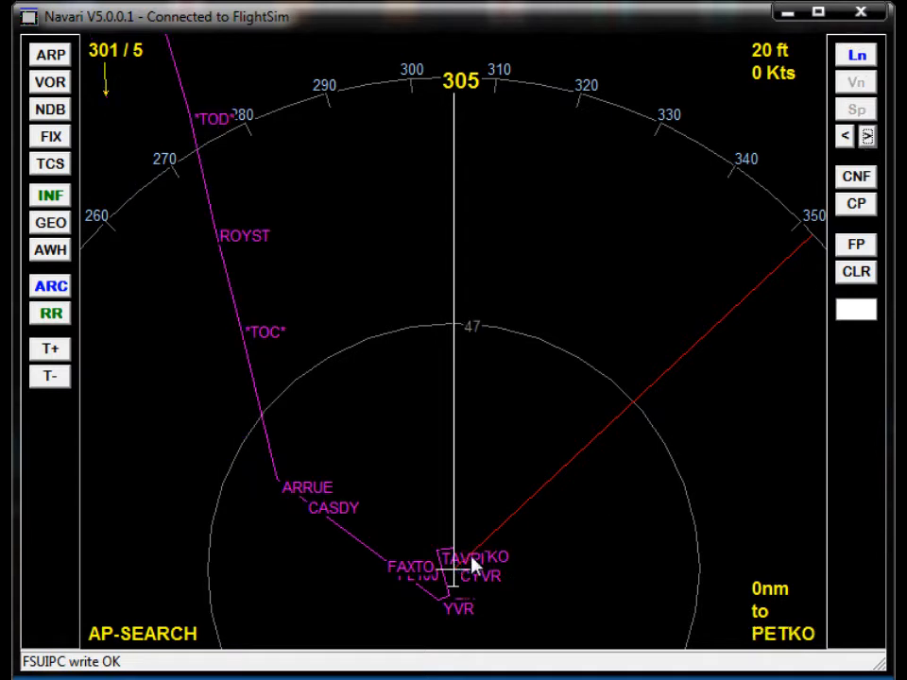
{"action": "left_click", "coordinate": [856, 55]}
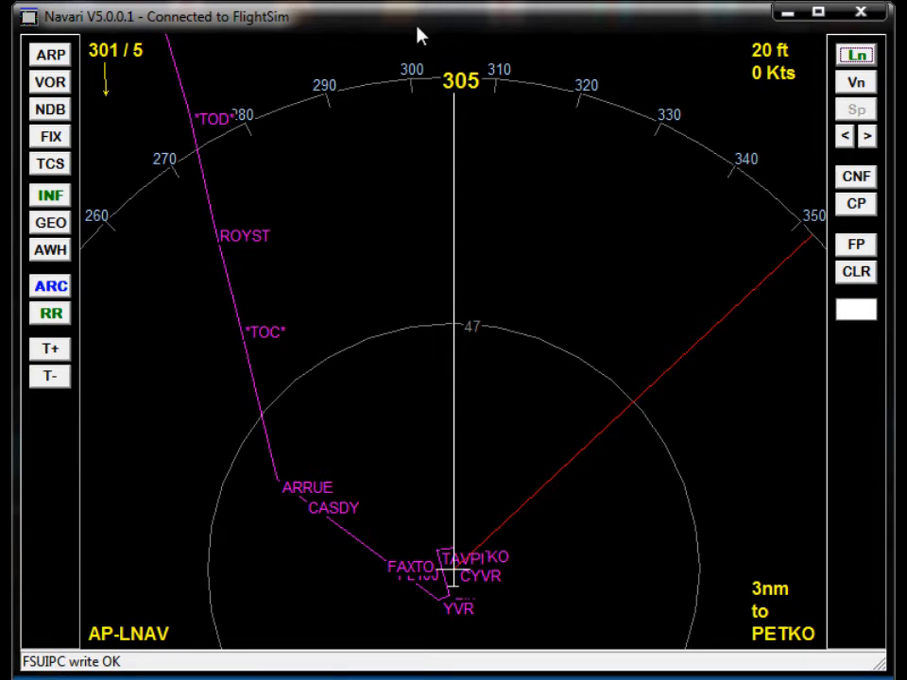
{"action": "scroll", "coordinate": [478, 432], "scroll_direction": "up", "scroll_amount": 5}
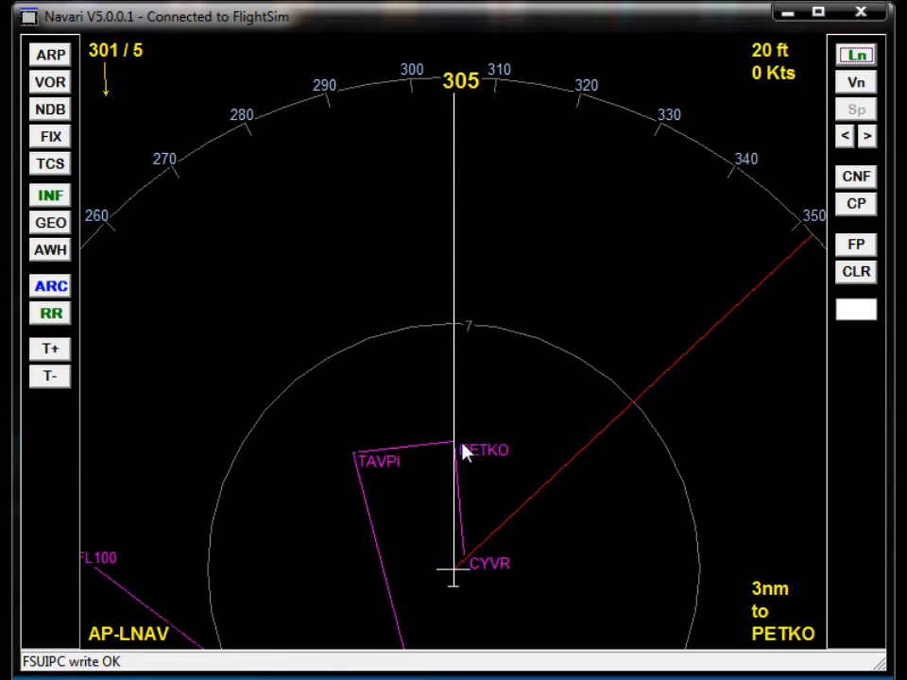